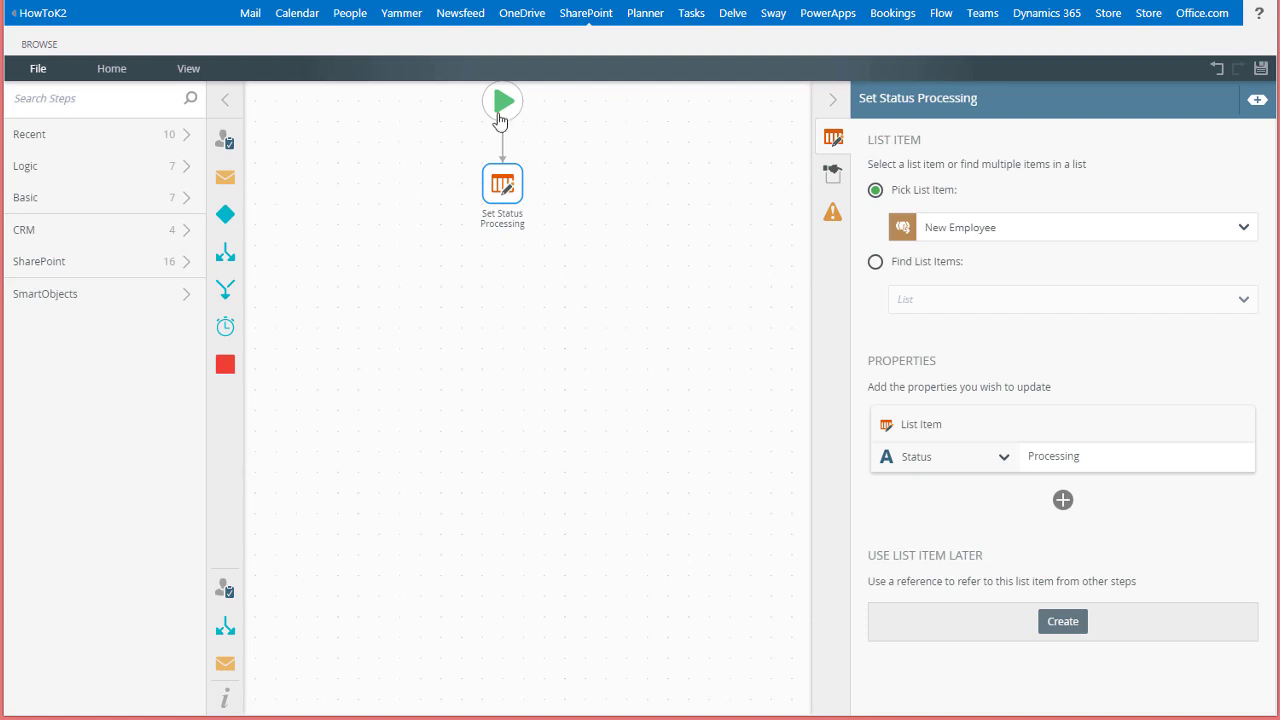
# Drop a Split step with Path 1 and Path 2 under Set Status Processing and connect them
pyautogui.click(118, 165)
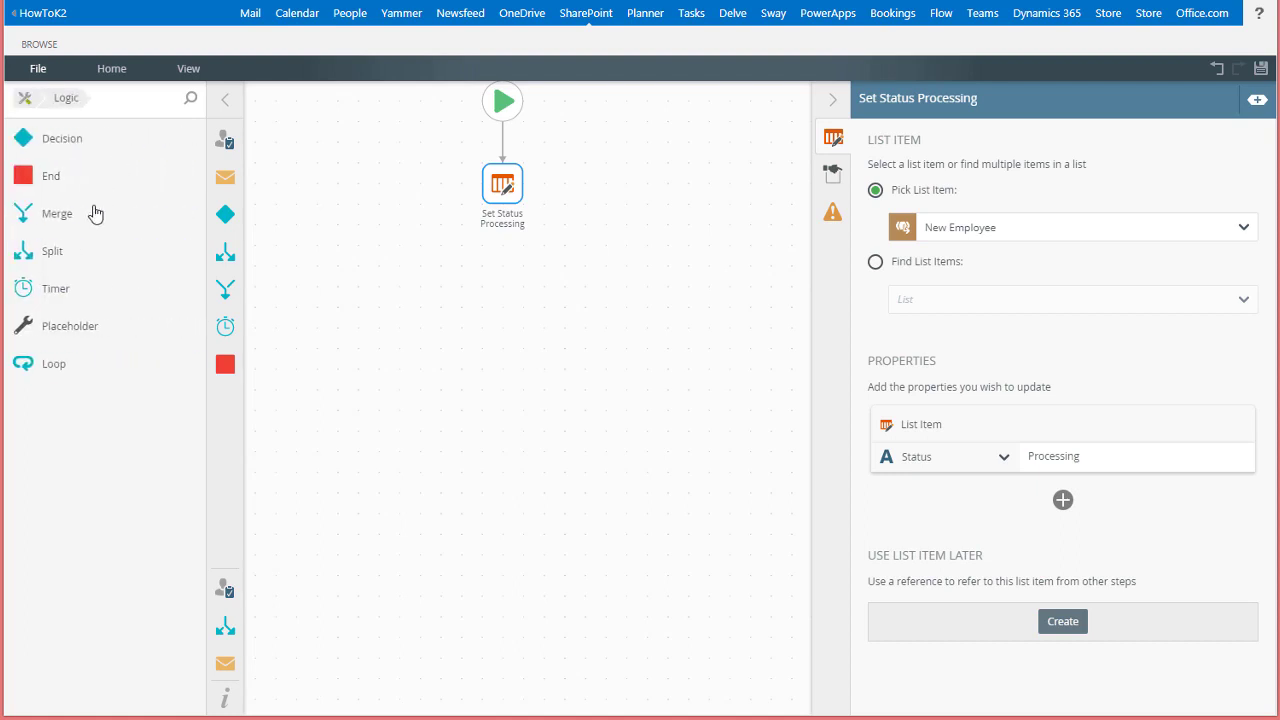
pyautogui.moveTo(55, 251); pyautogui.dragTo(503, 274)
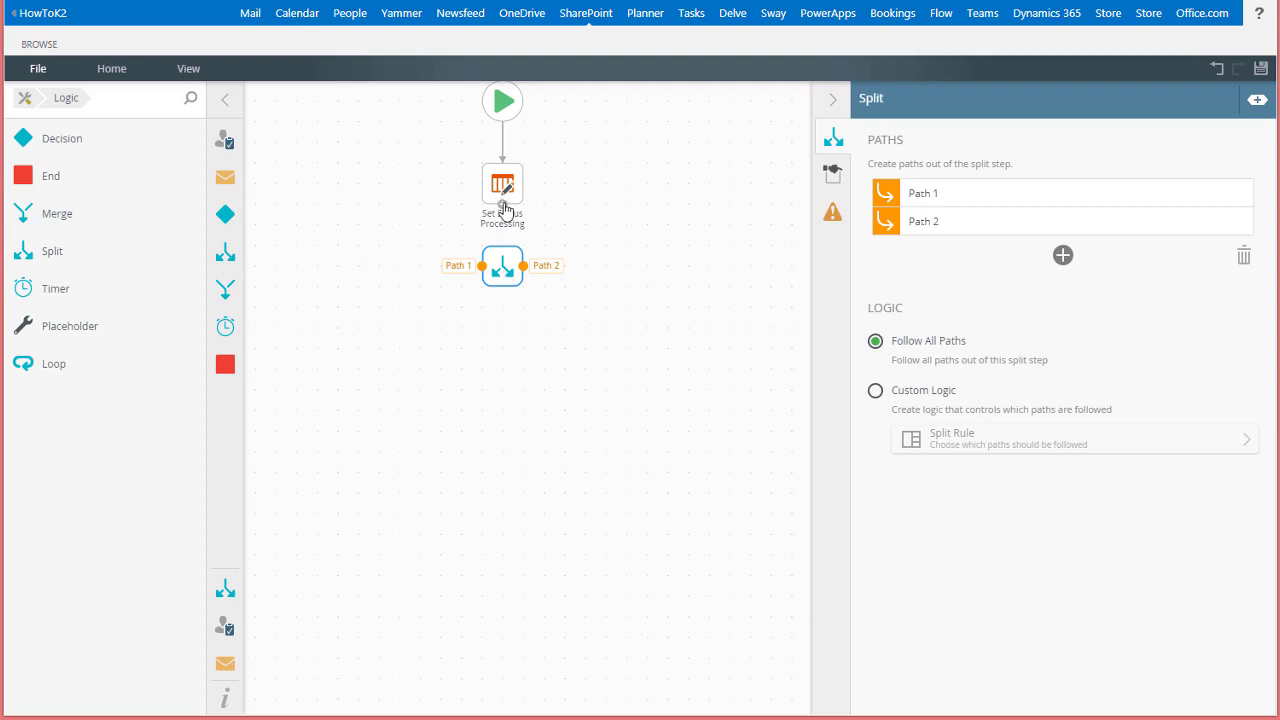
pyautogui.moveTo(503, 205); pyautogui.dragTo(505, 262)
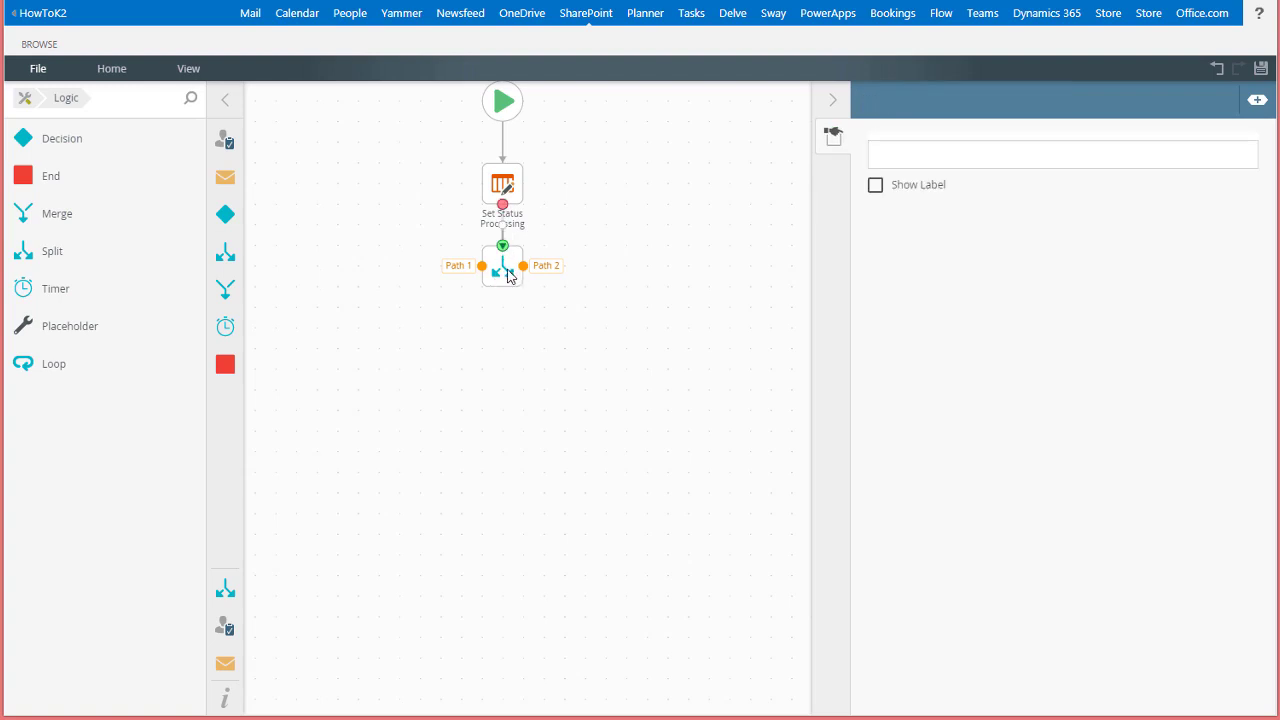
# Append ' to HR and IT' to the Split step's name in its General properties
pyautogui.click(508, 277)
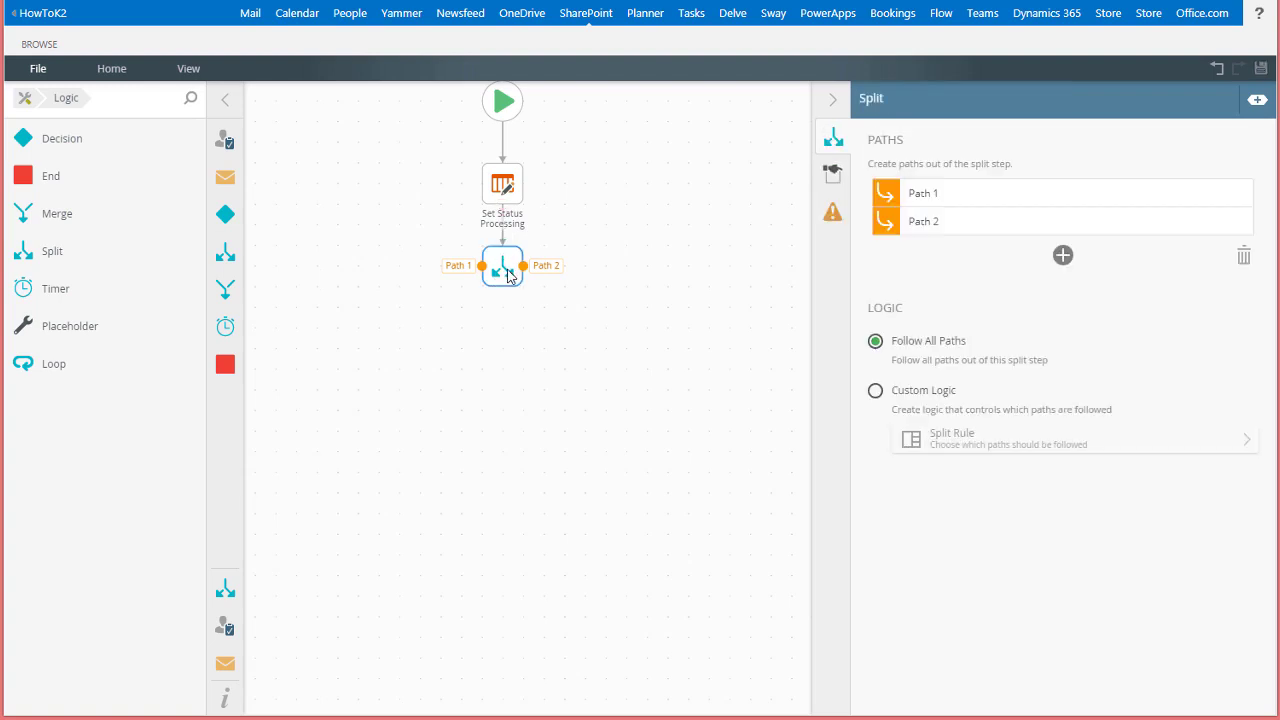
pyautogui.click(833, 173)
pyautogui.click(949, 296)
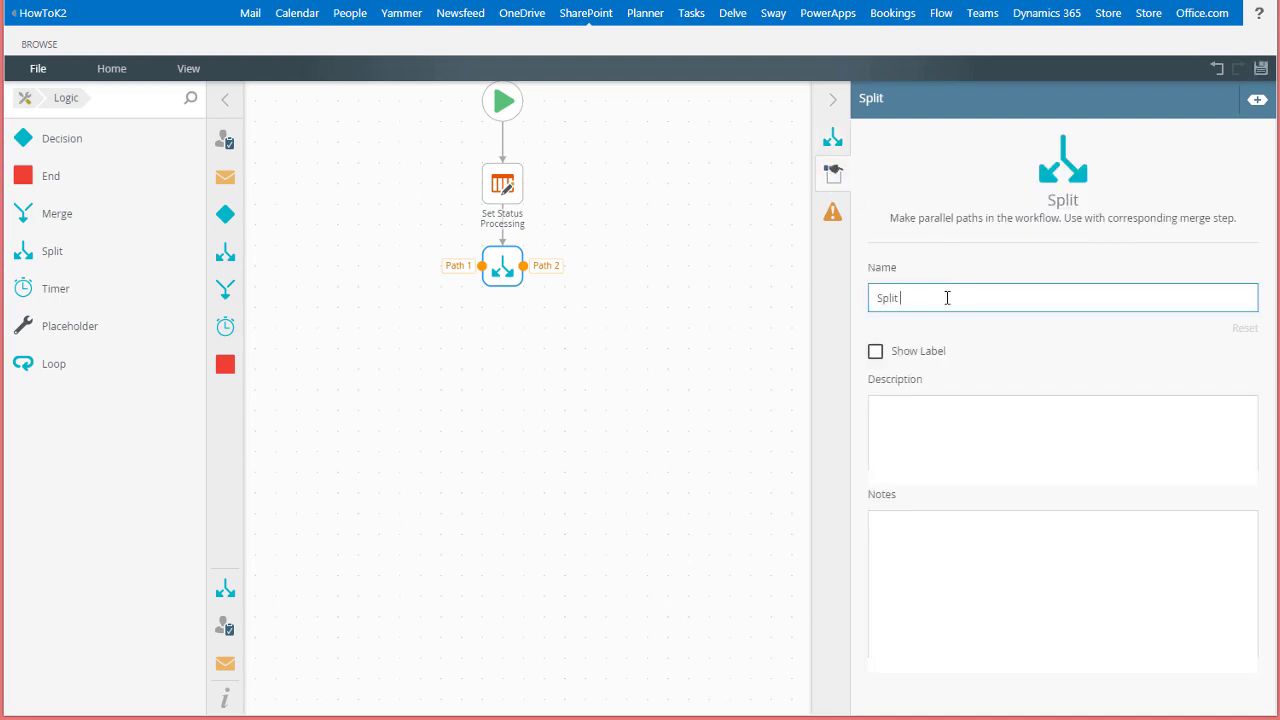
pyautogui.write('to HR and IT')
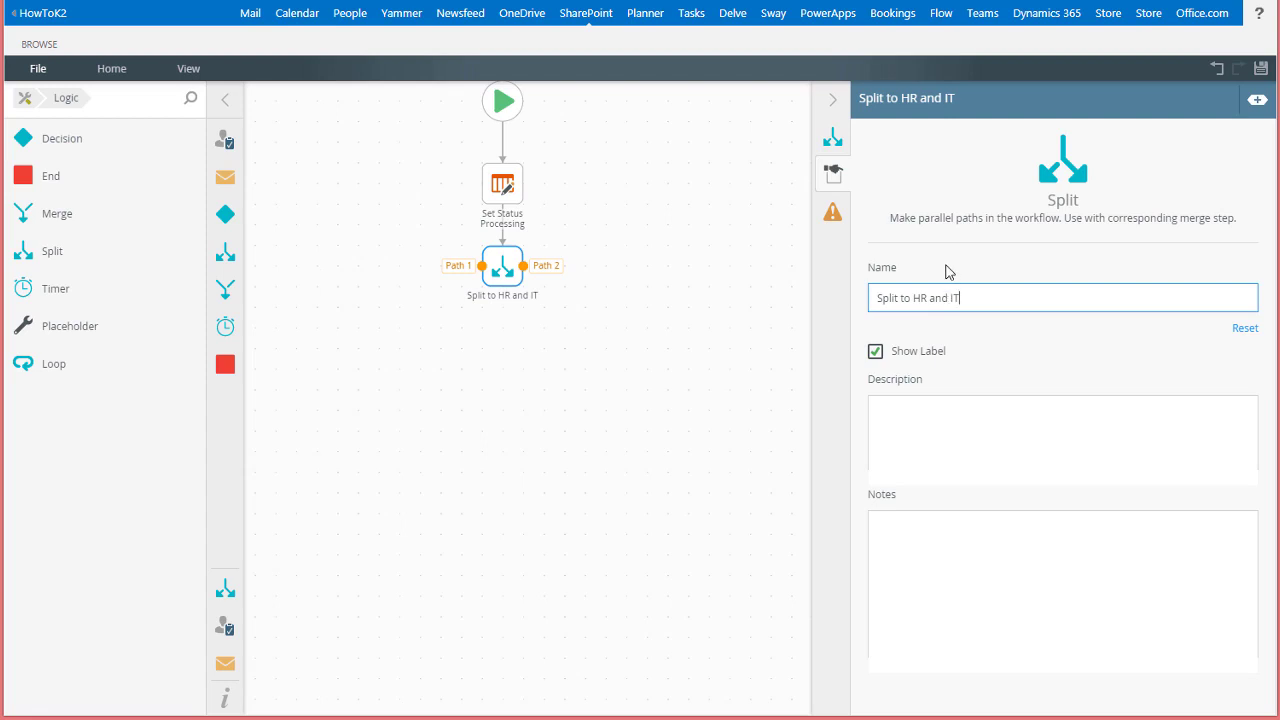
pyautogui.click(836, 143)
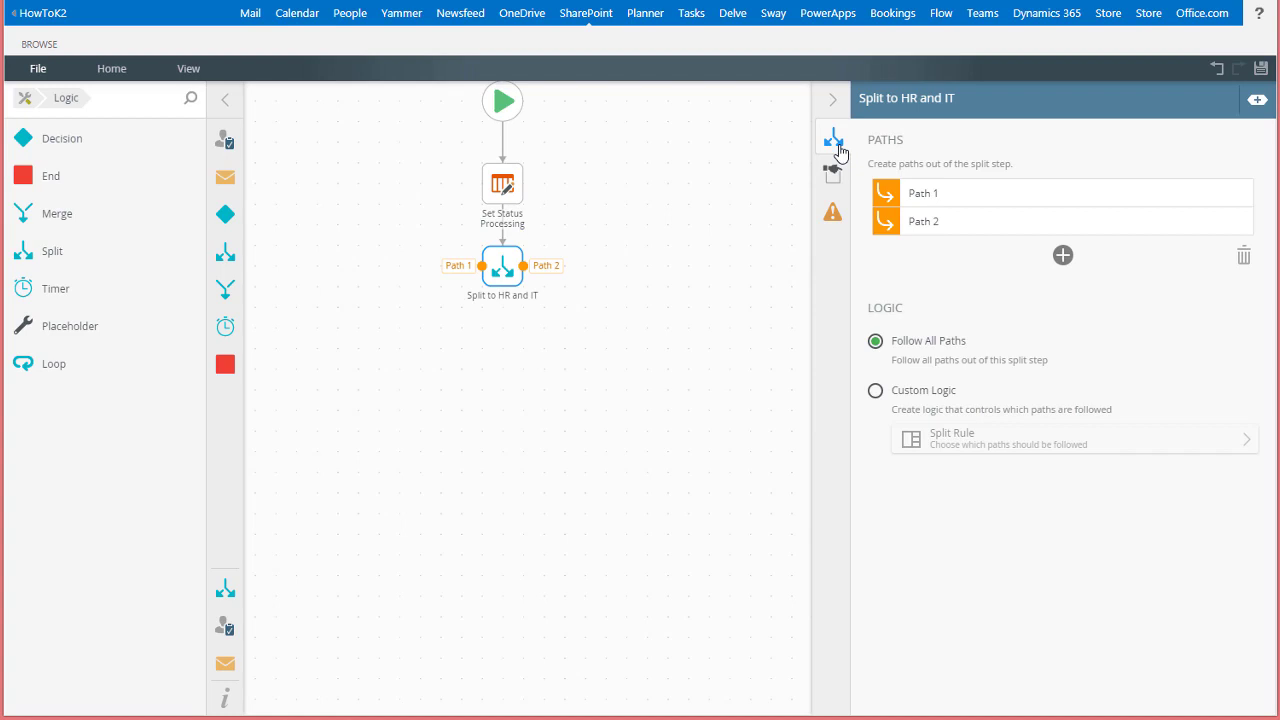
pyautogui.click(1063, 255)
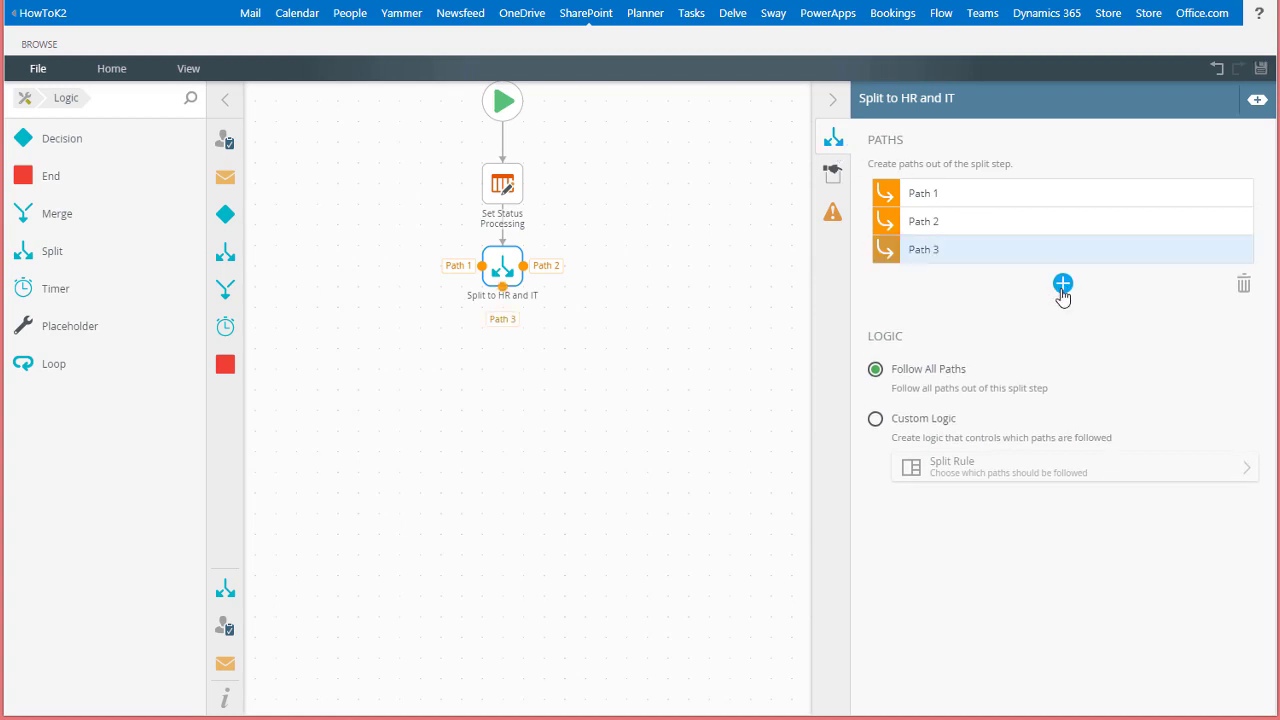
pyautogui.click(1063, 287)
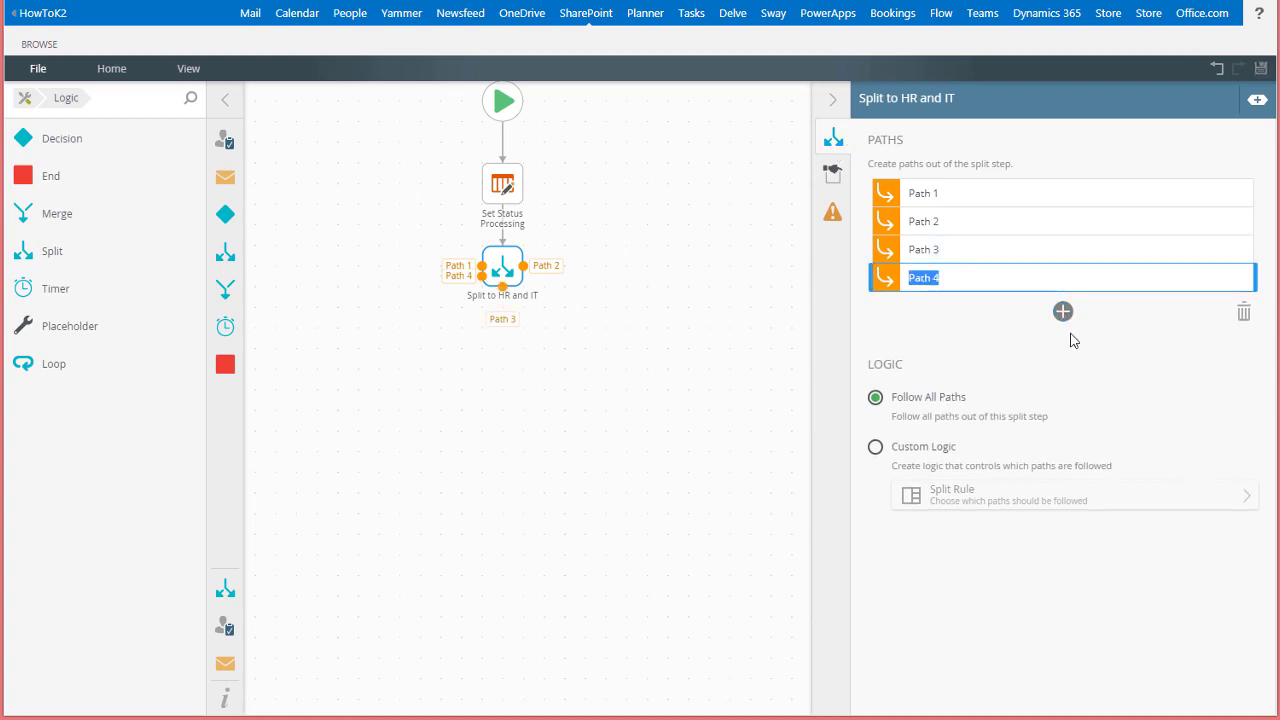
pyautogui.click(1245, 315)
pyautogui.click(1244, 285)
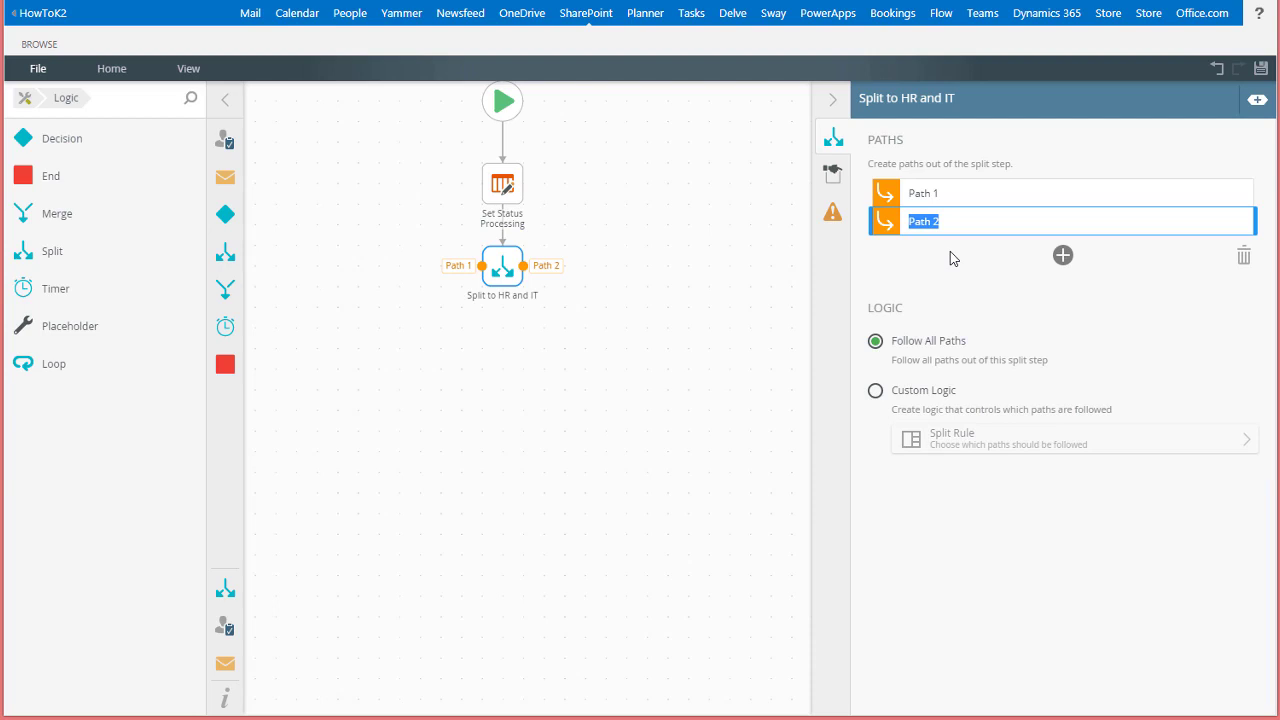
# Rename Path 1 to 'HR Tasks' and Path 2 to 'IT Tasks'
pyautogui.click(947, 194)
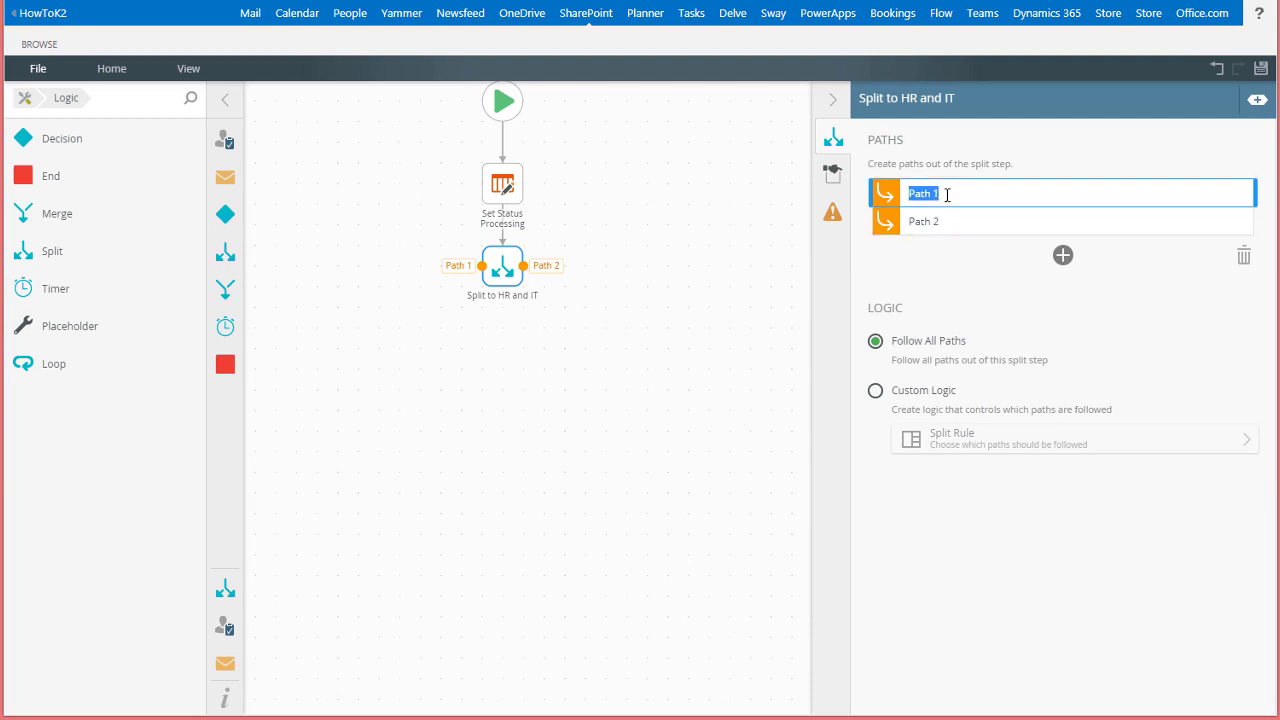
pyautogui.write('HR Tasks')
pyautogui.click(951, 222)
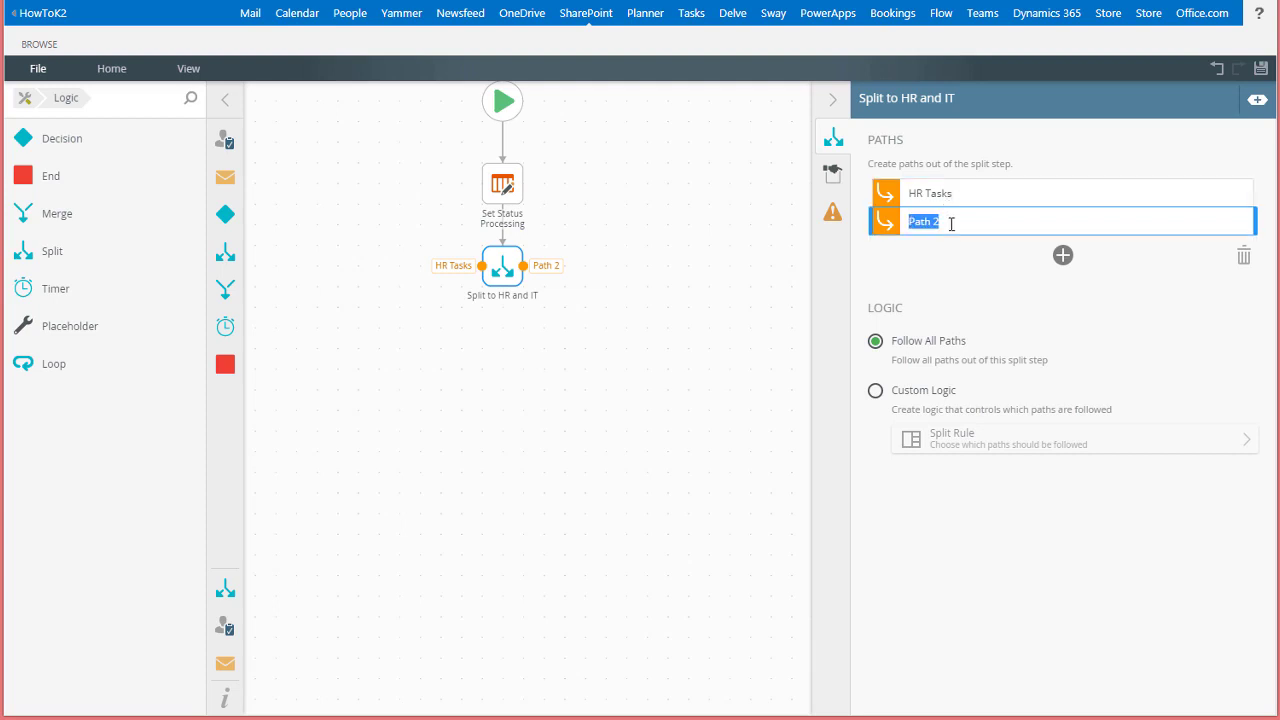
pyautogui.write('IT Tasks')
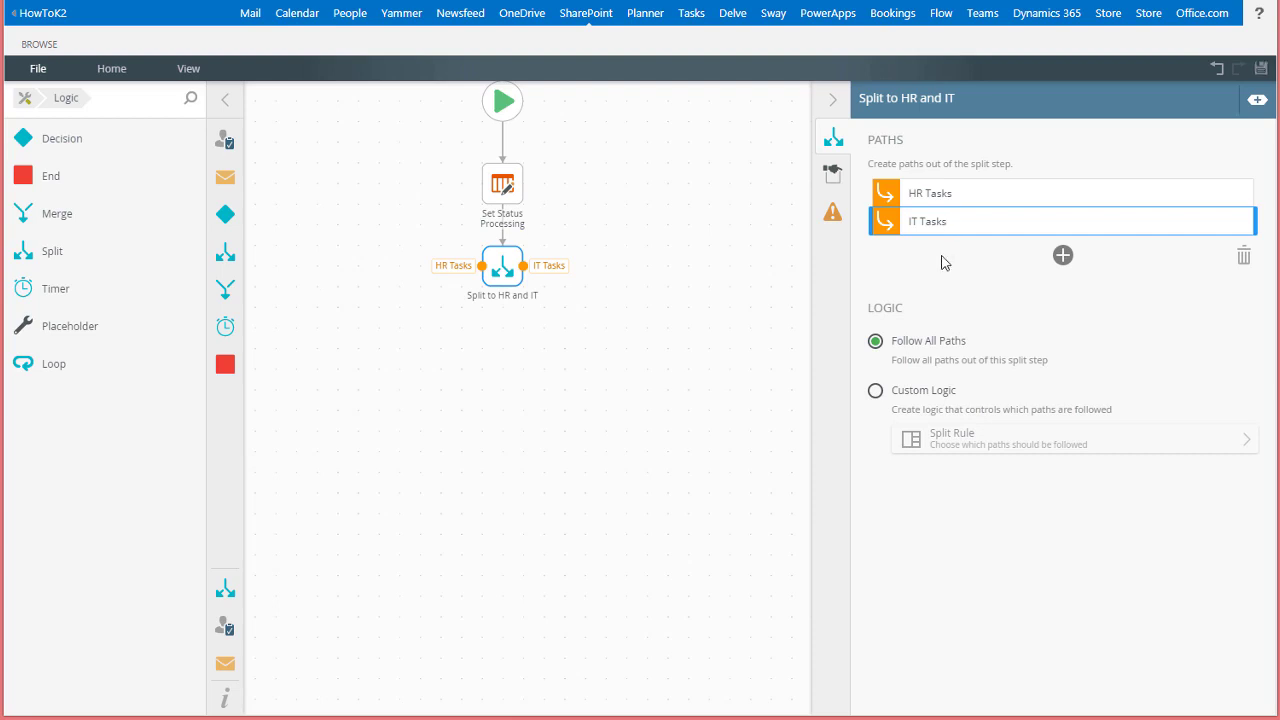
# Place a Task and its copy side by side, wiring HR Tasks left and IT Tasks right
pyautogui.click(941, 262)
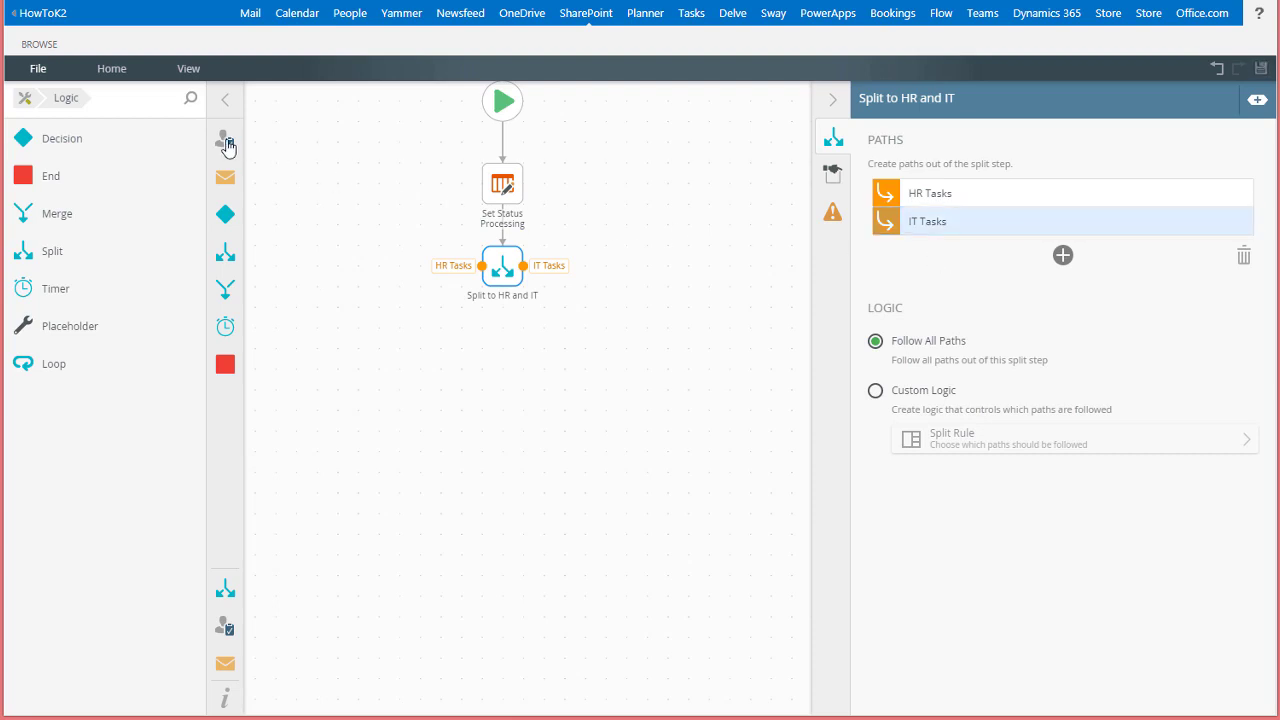
pyautogui.moveTo(225, 140); pyautogui.dragTo(420, 345)
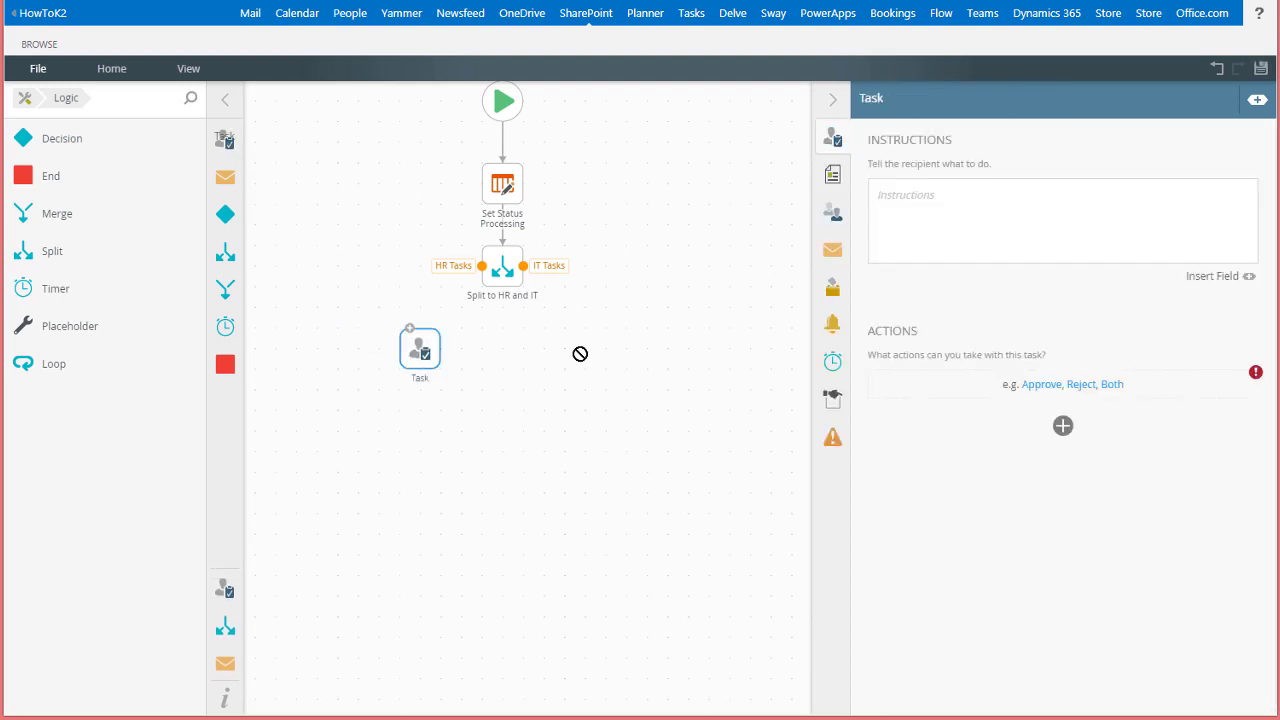
pyautogui.hotkey('ctrl', 'v')
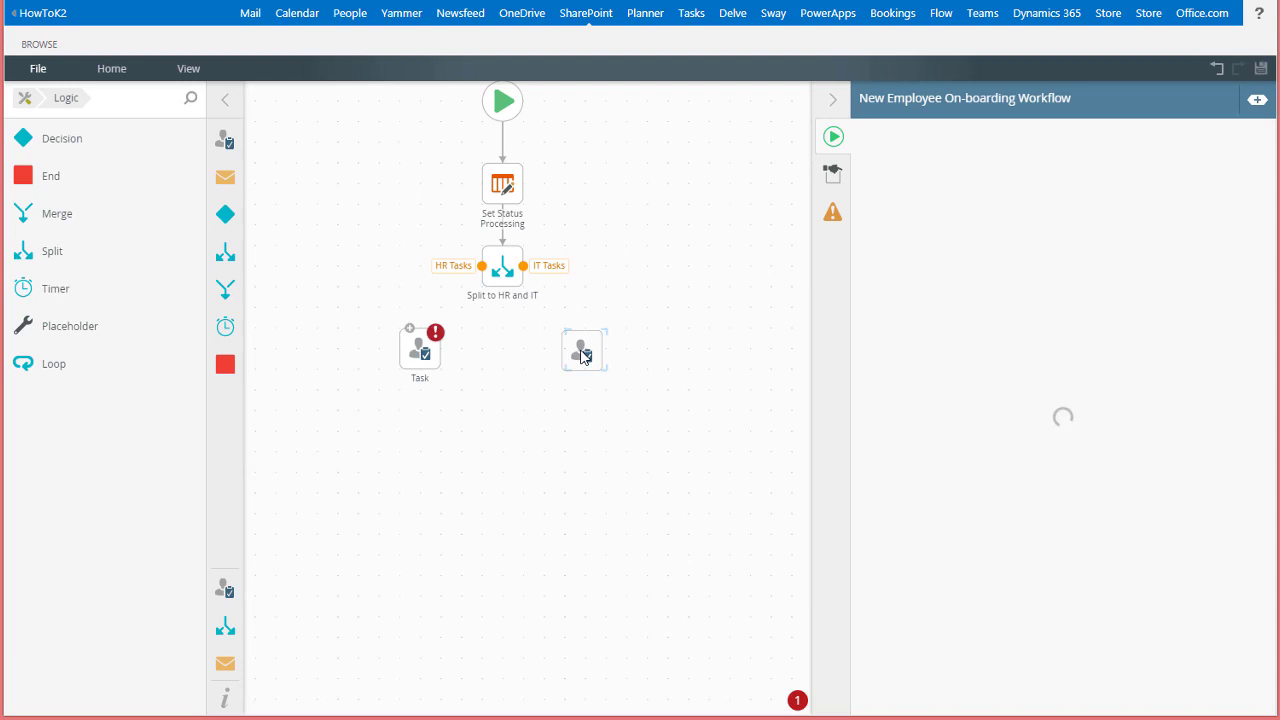
pyautogui.click(588, 358)
pyautogui.moveTo(482, 266); pyautogui.dragTo(421, 332)
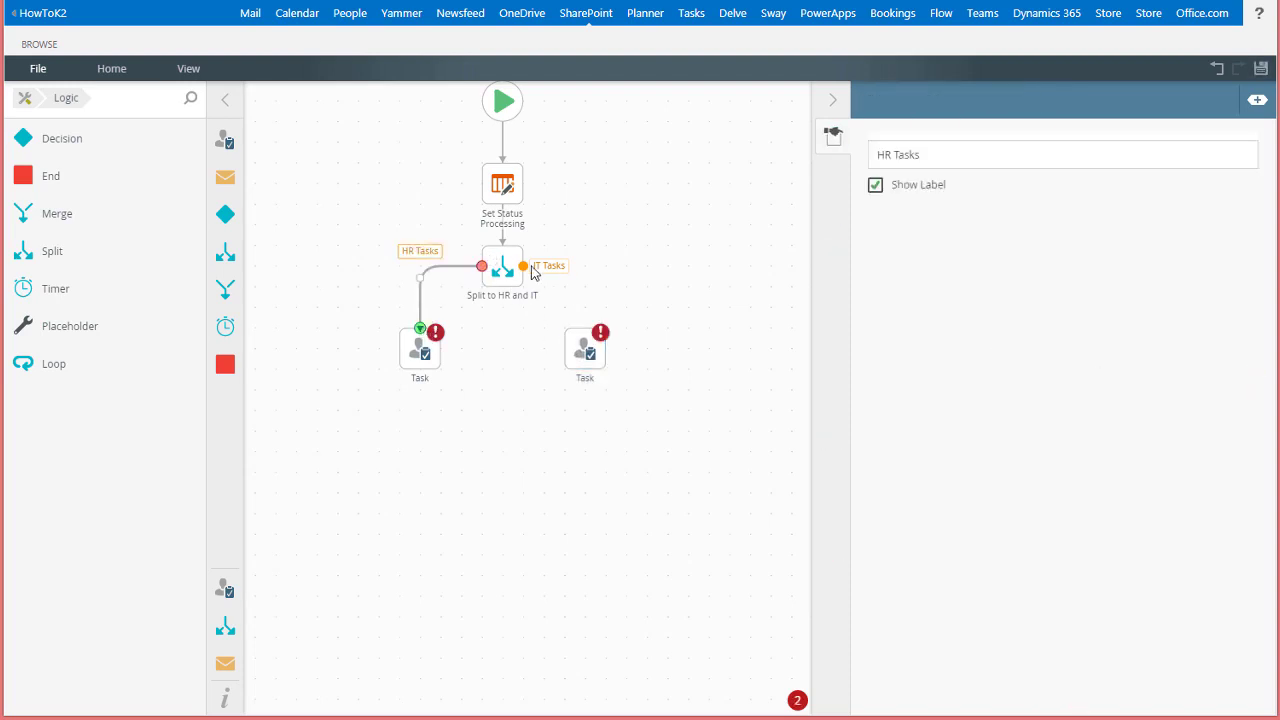
pyautogui.moveTo(523, 266); pyautogui.dragTo(586, 332)
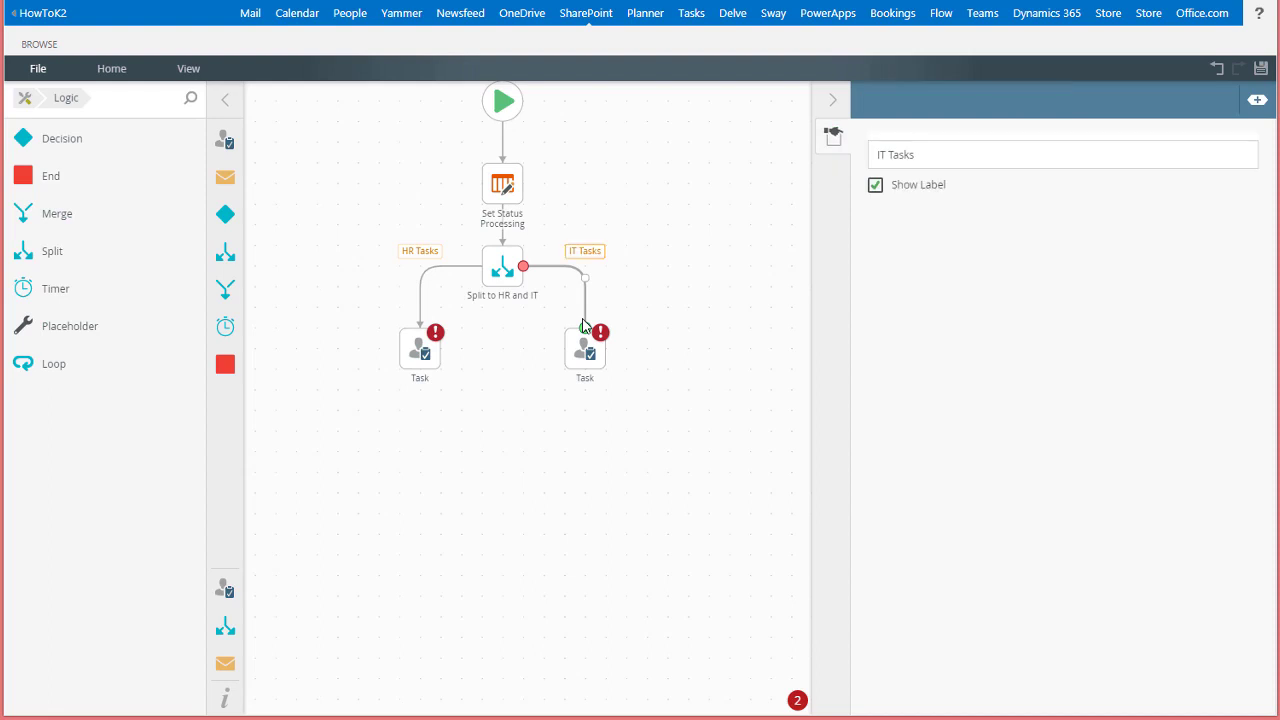
# Add a Complete action to both the left and right Task steps
pyautogui.click(418, 355)
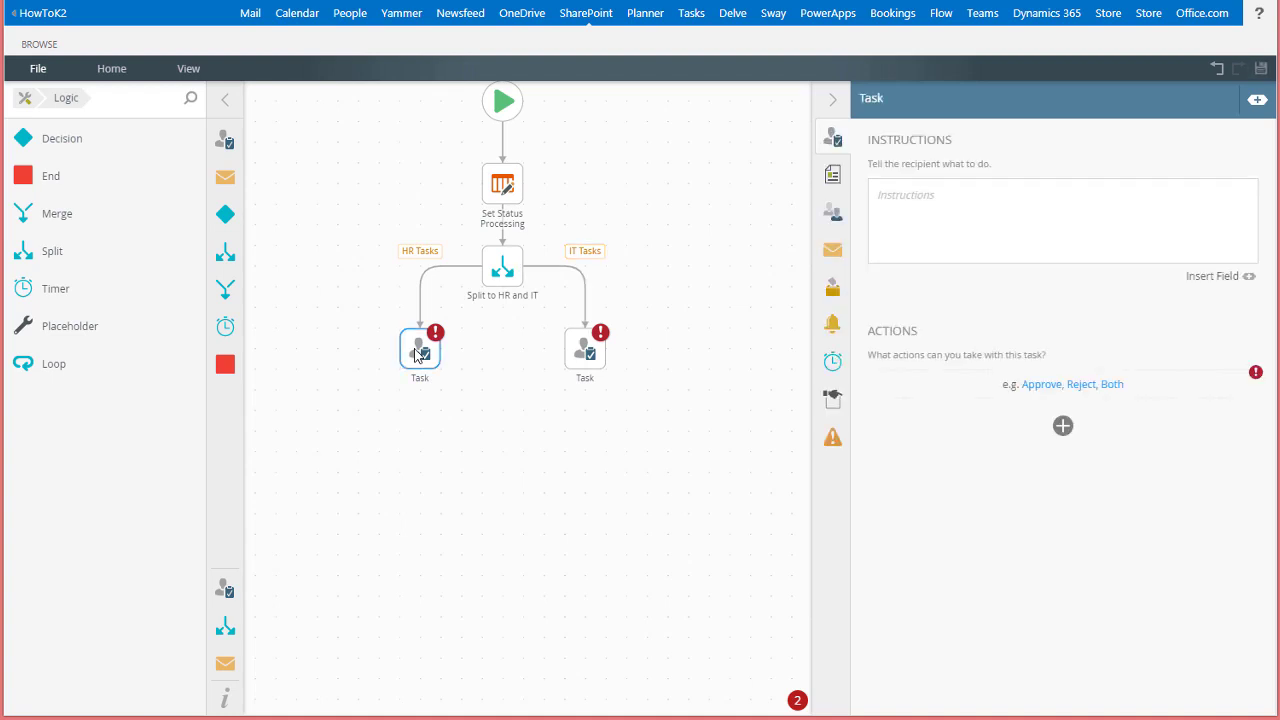
pyautogui.click(1062, 426)
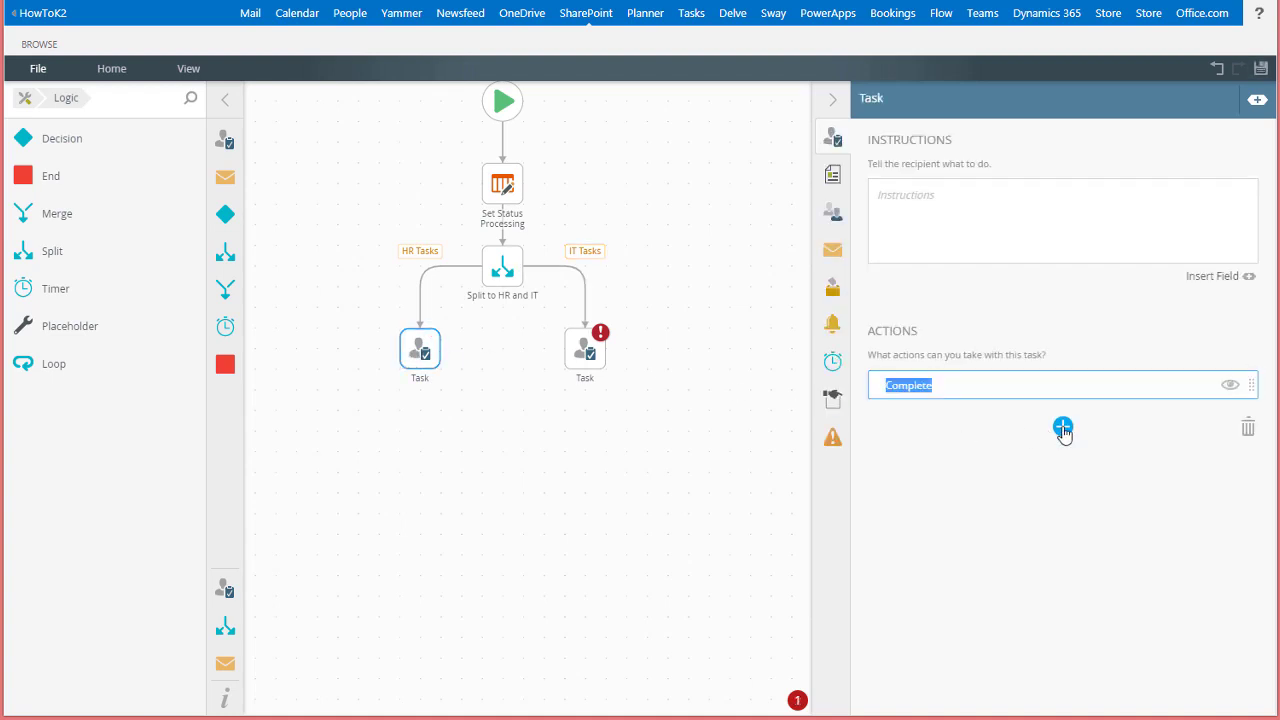
pyautogui.click(588, 352)
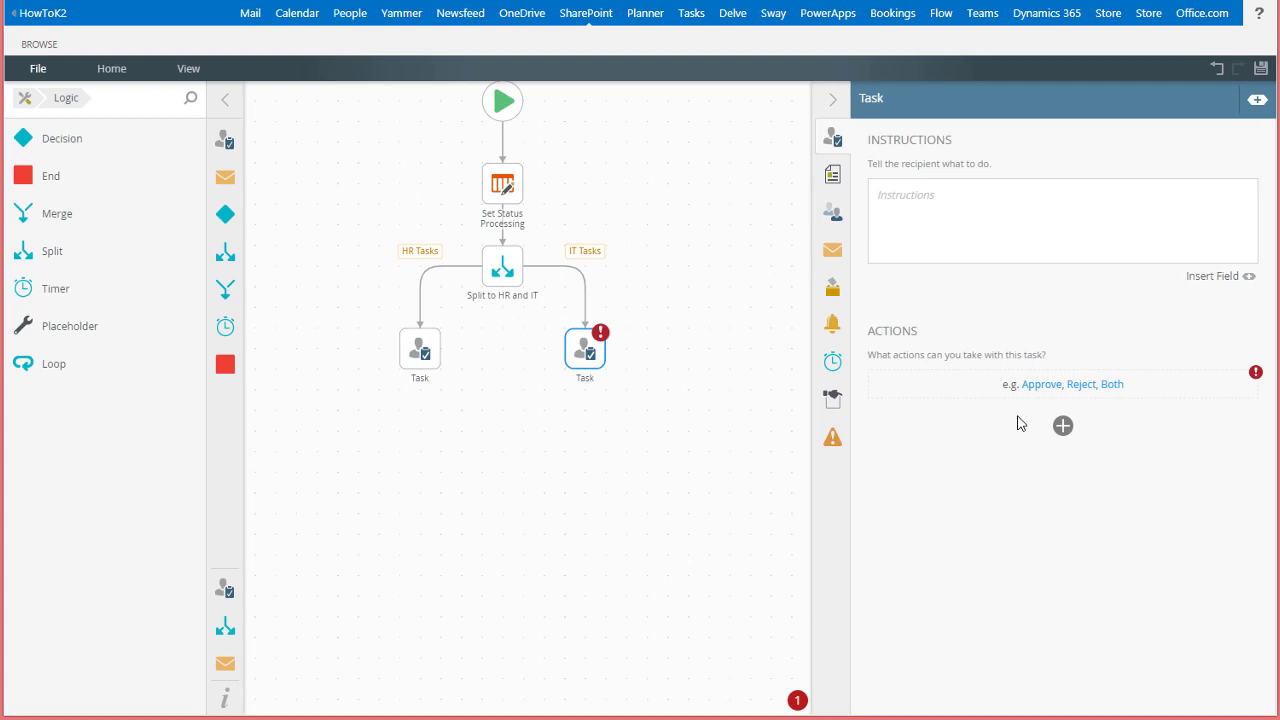
pyautogui.click(1063, 428)
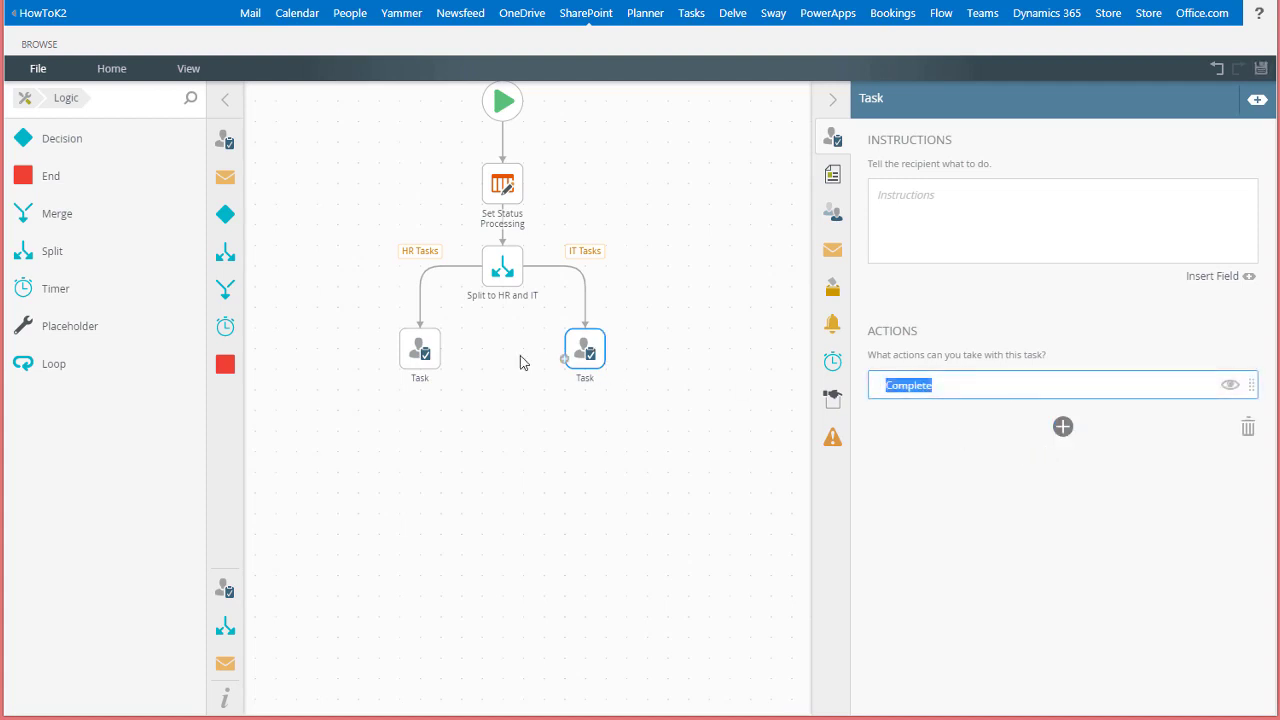
# Rename the left task 'HR Processing' and the right task 'IT Processing'
pyautogui.click(419, 370)
pyautogui.click(419, 376)
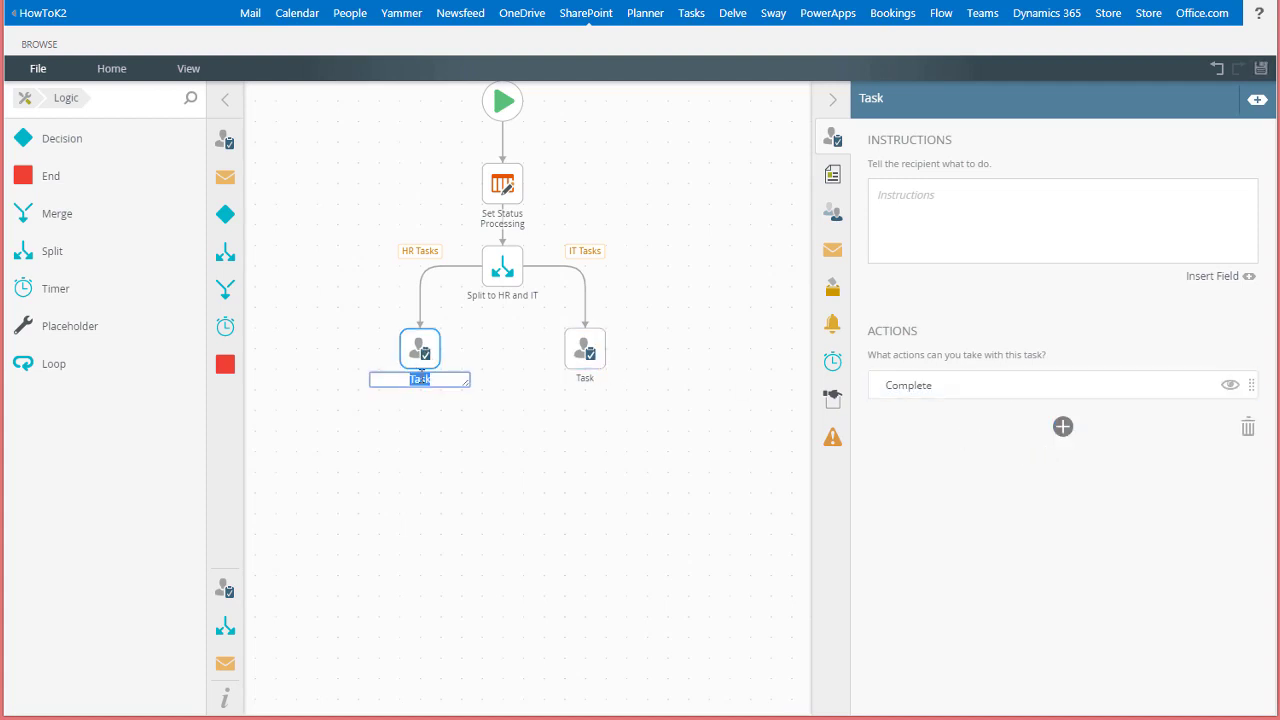
pyautogui.press('BackSpace')
pyautogui.write('HR Processing')
pyautogui.click(585, 378)
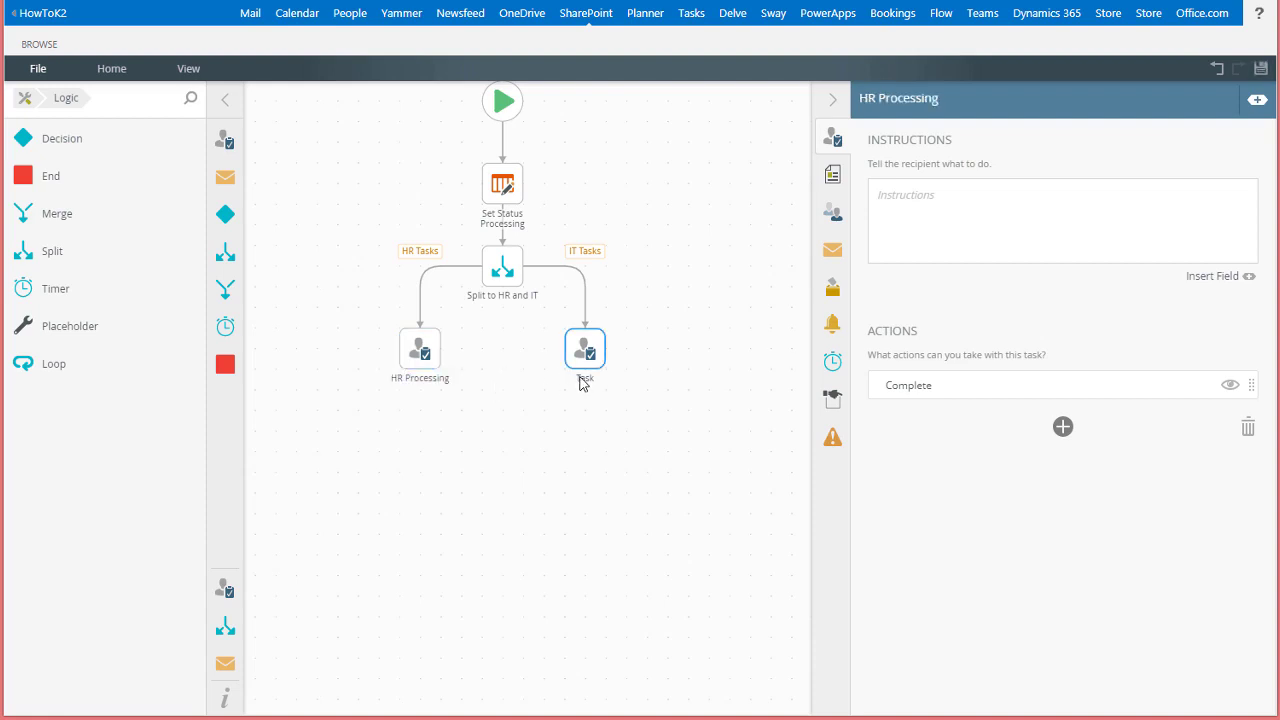
pyautogui.click(584, 379)
pyautogui.press('BackSpace')
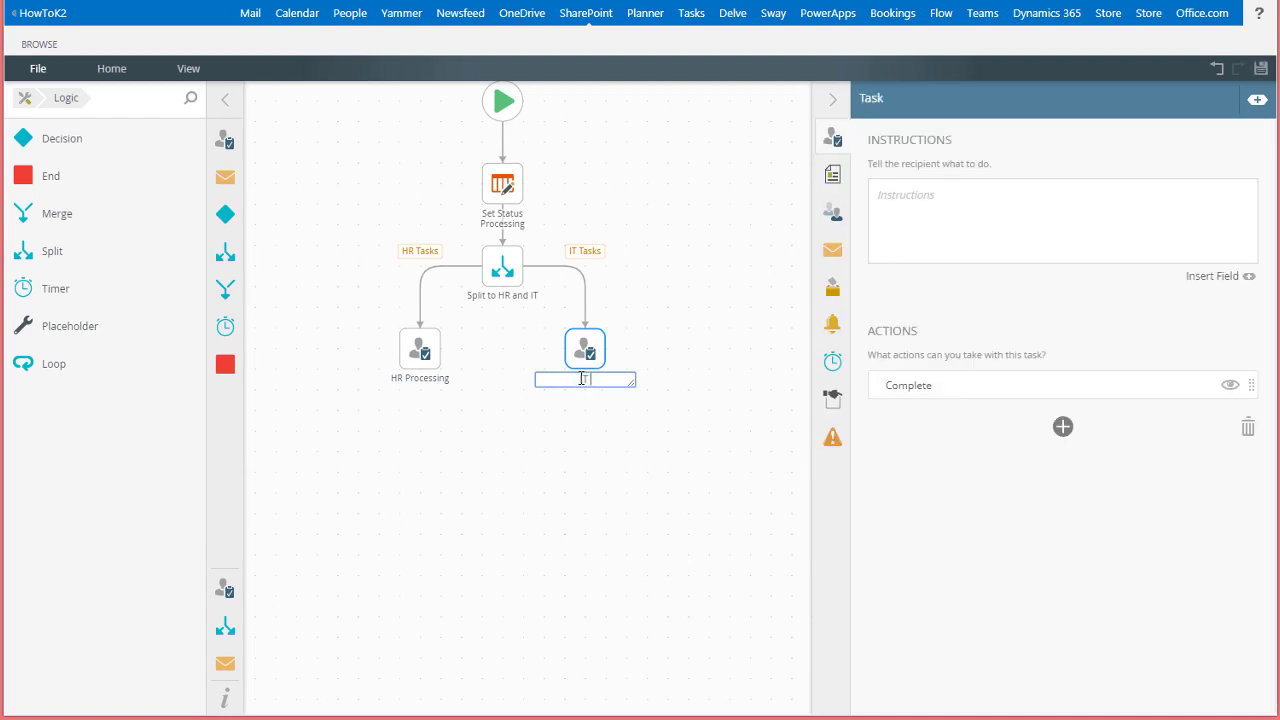
pyautogui.write('IT Processing')
# Create a Decision step with a Completed outcome beneath HR Processing and IT Processing
pyautogui.click(598, 355)
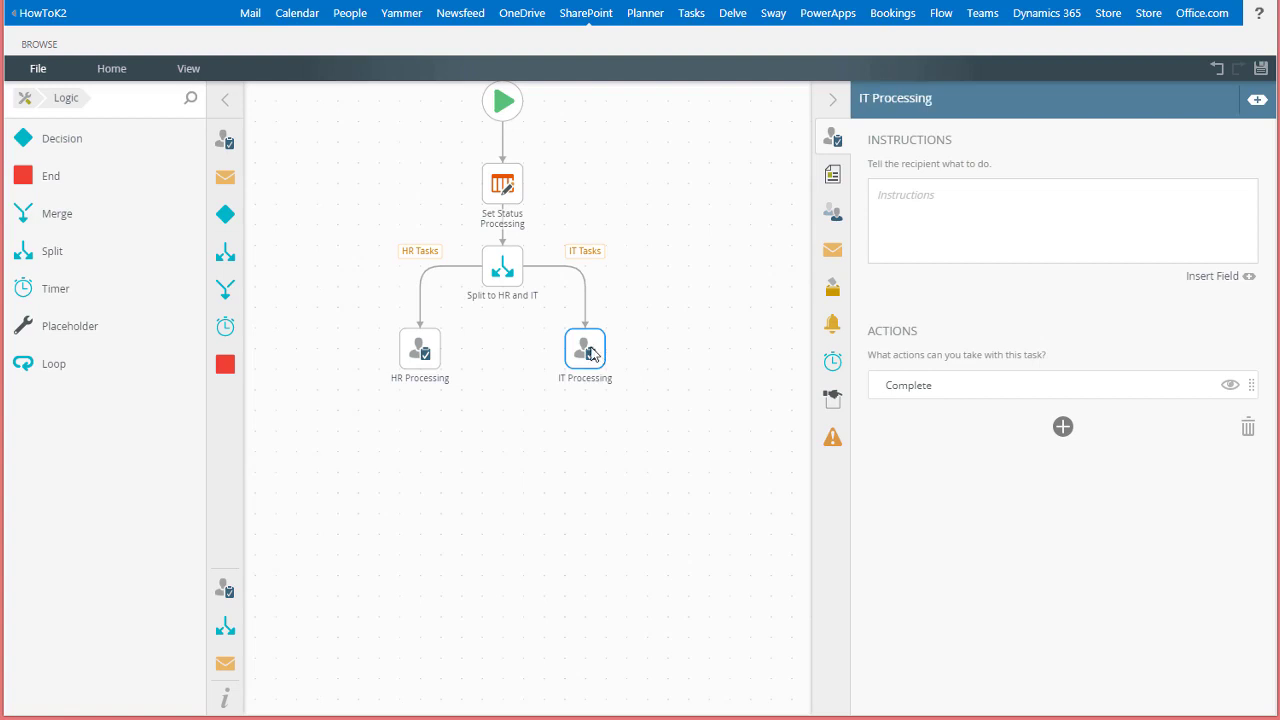
pyautogui.click(420, 358)
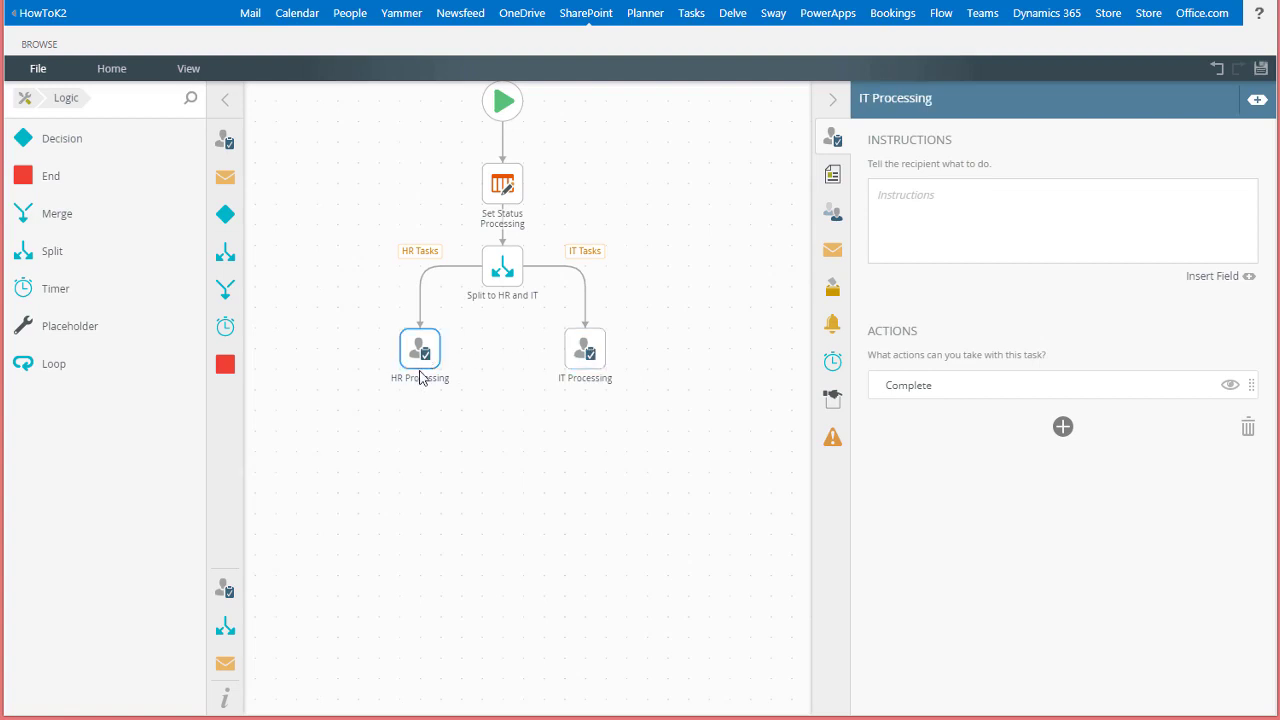
pyautogui.moveTo(424, 412); pyautogui.dragTo(421, 430)
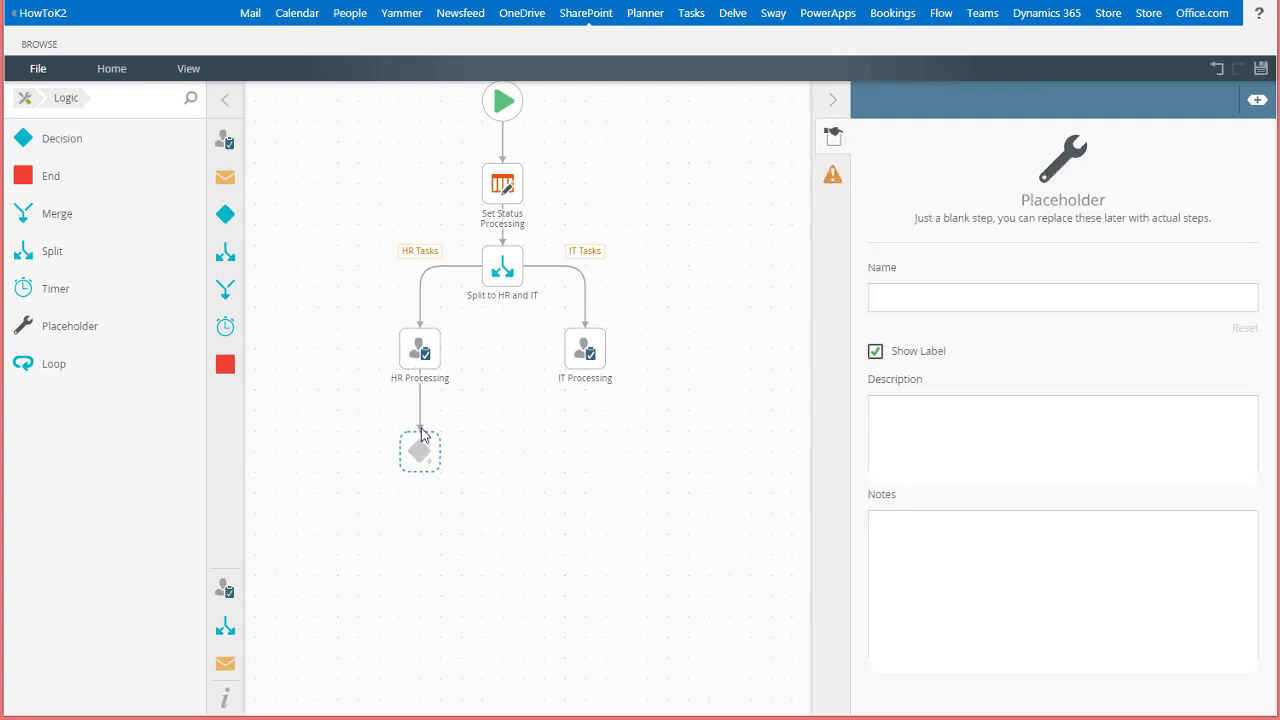
pyautogui.click(586, 352)
pyautogui.moveTo(588, 376); pyautogui.dragTo(580, 455)
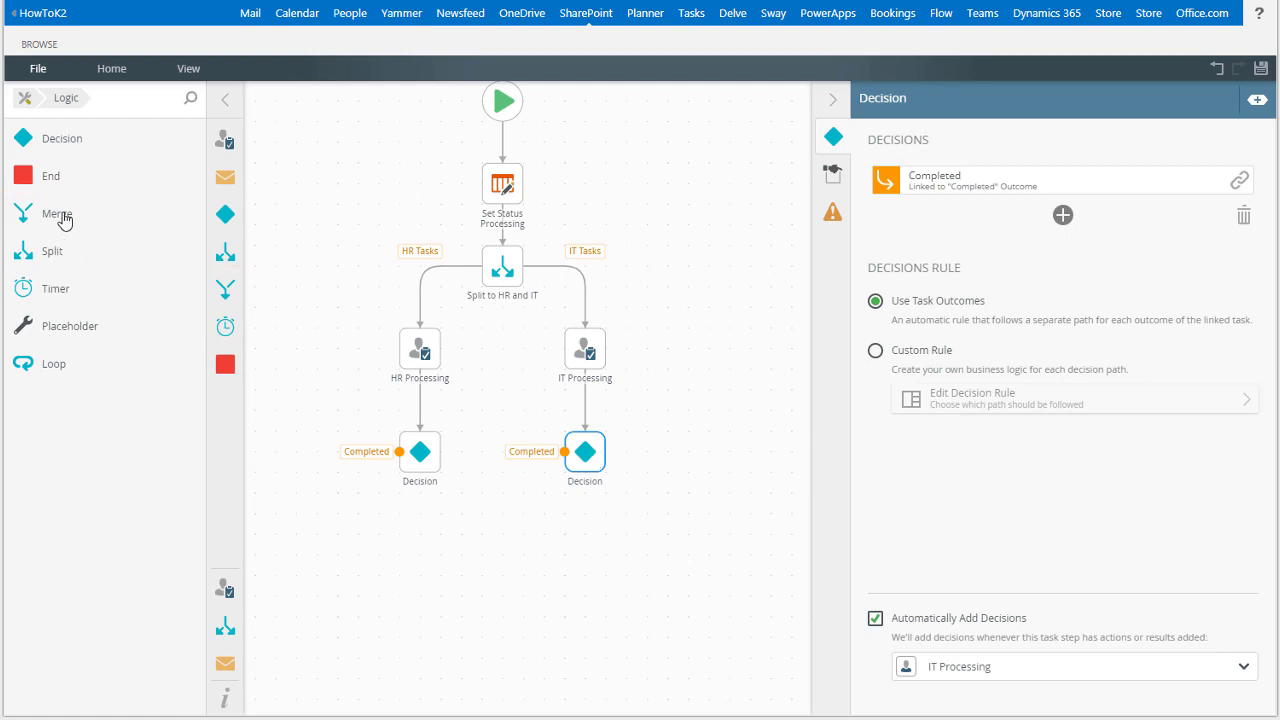
# Place a Merge step below the decisions and wire both Completed connectors into it
pyautogui.moveTo(48, 214); pyautogui.dragTo(505, 545)
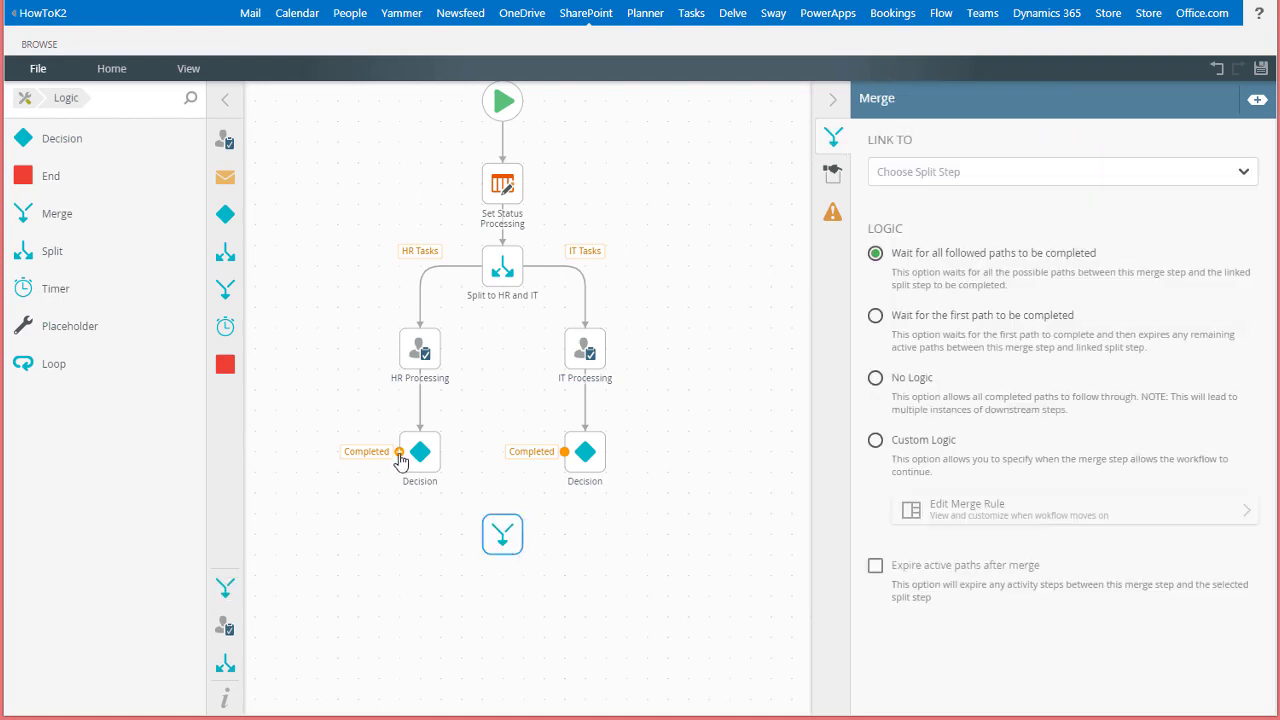
pyautogui.moveTo(400, 457); pyautogui.dragTo(481, 536)
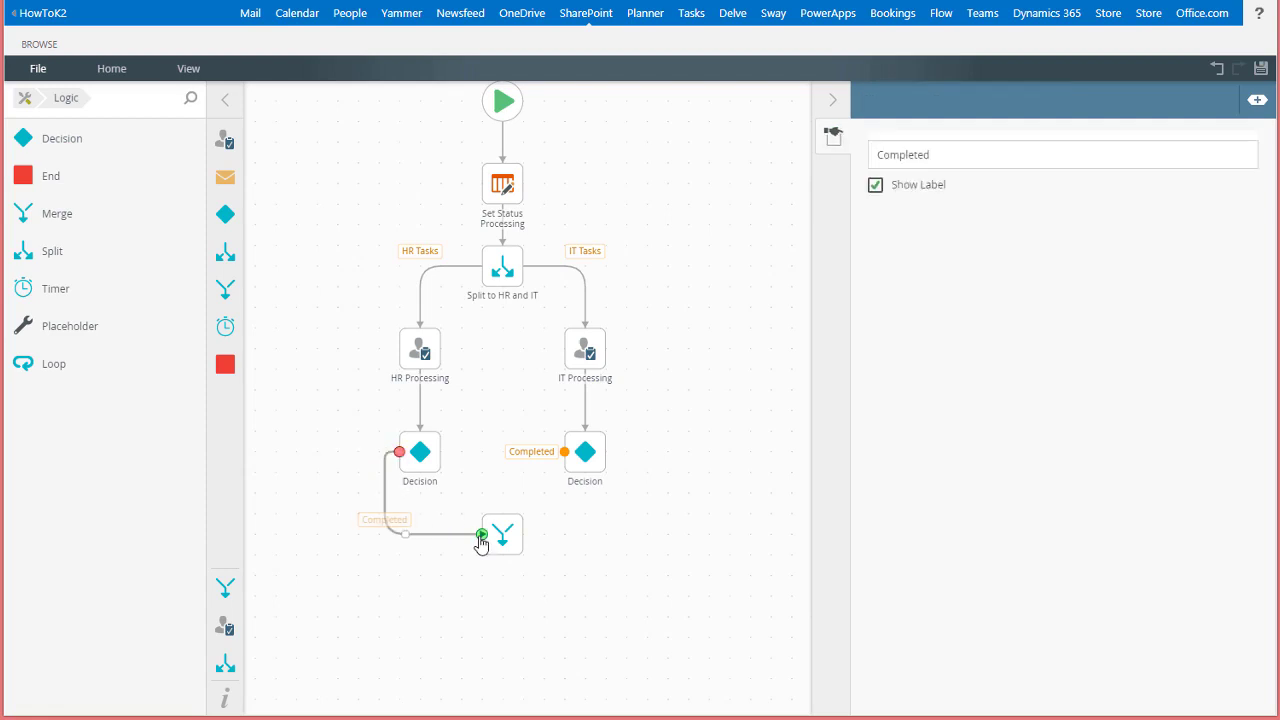
pyautogui.moveTo(564, 452); pyautogui.dragTo(585, 474)
pyautogui.moveTo(399, 453); pyautogui.dragTo(420, 474)
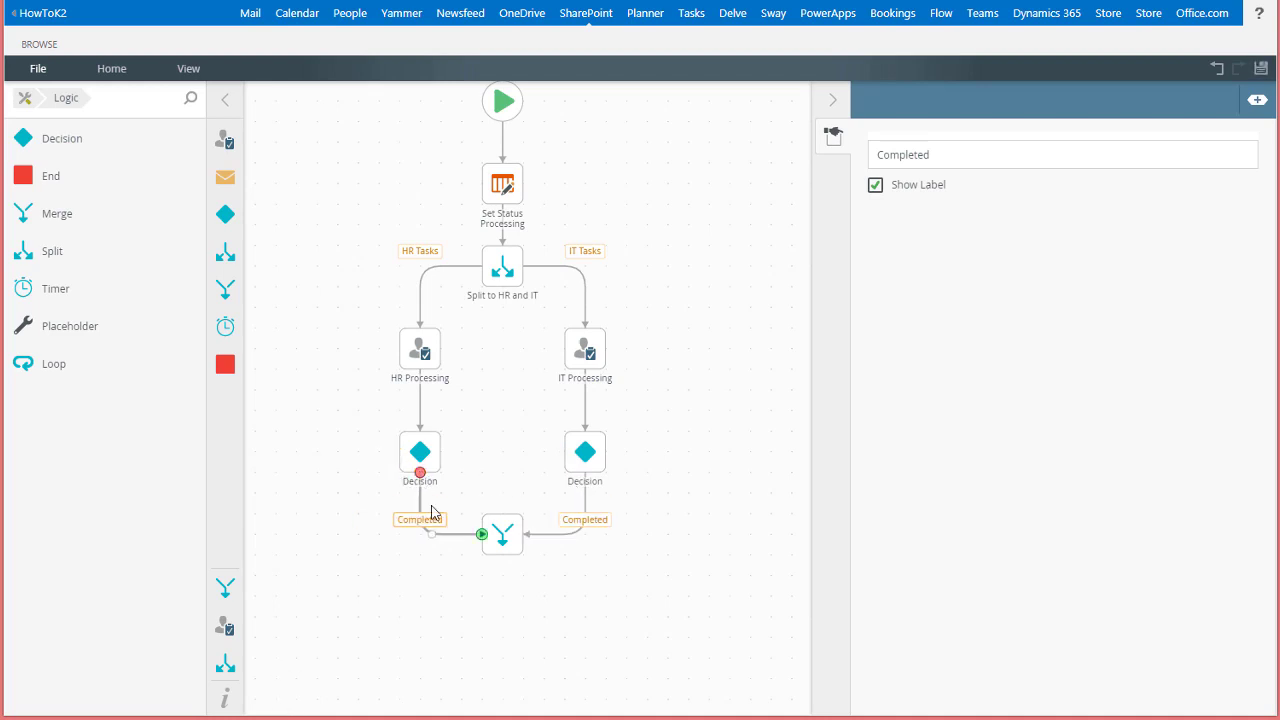
pyautogui.click(502, 537)
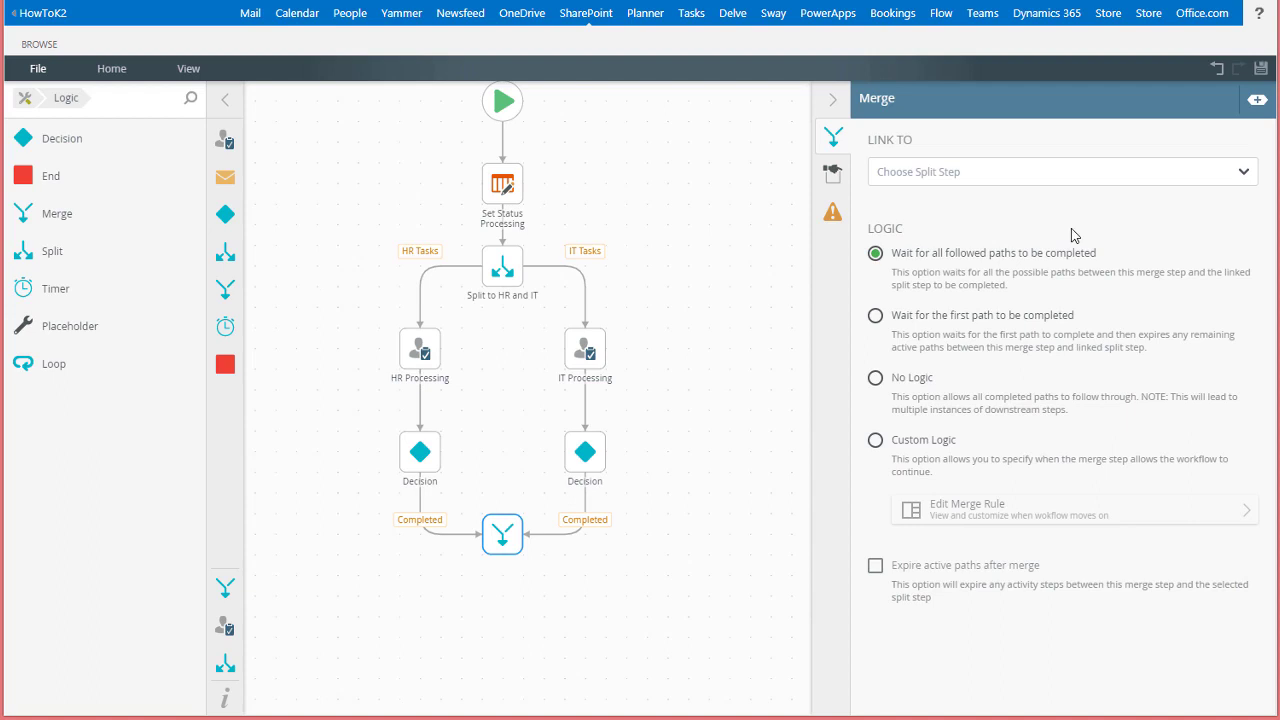
# Set the Merge step's Link To option to 'Split to HR and IT'
pyautogui.click(1243, 180)
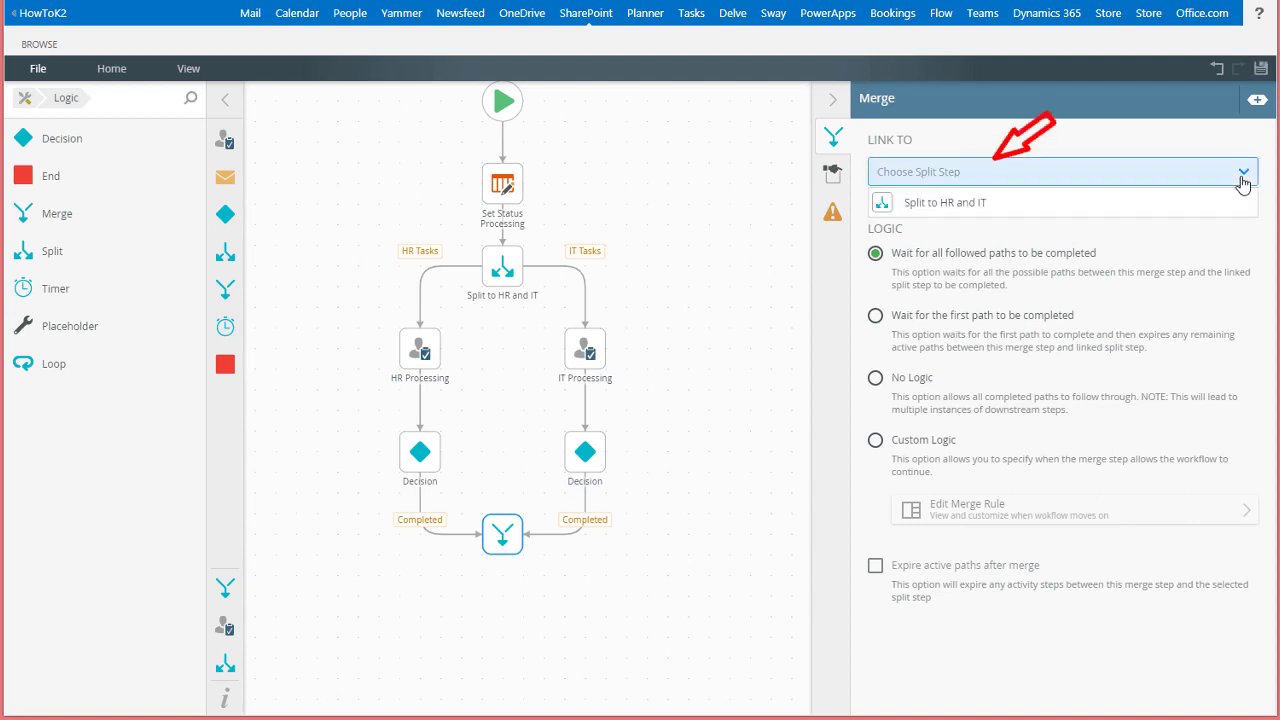
pyautogui.click(1033, 205)
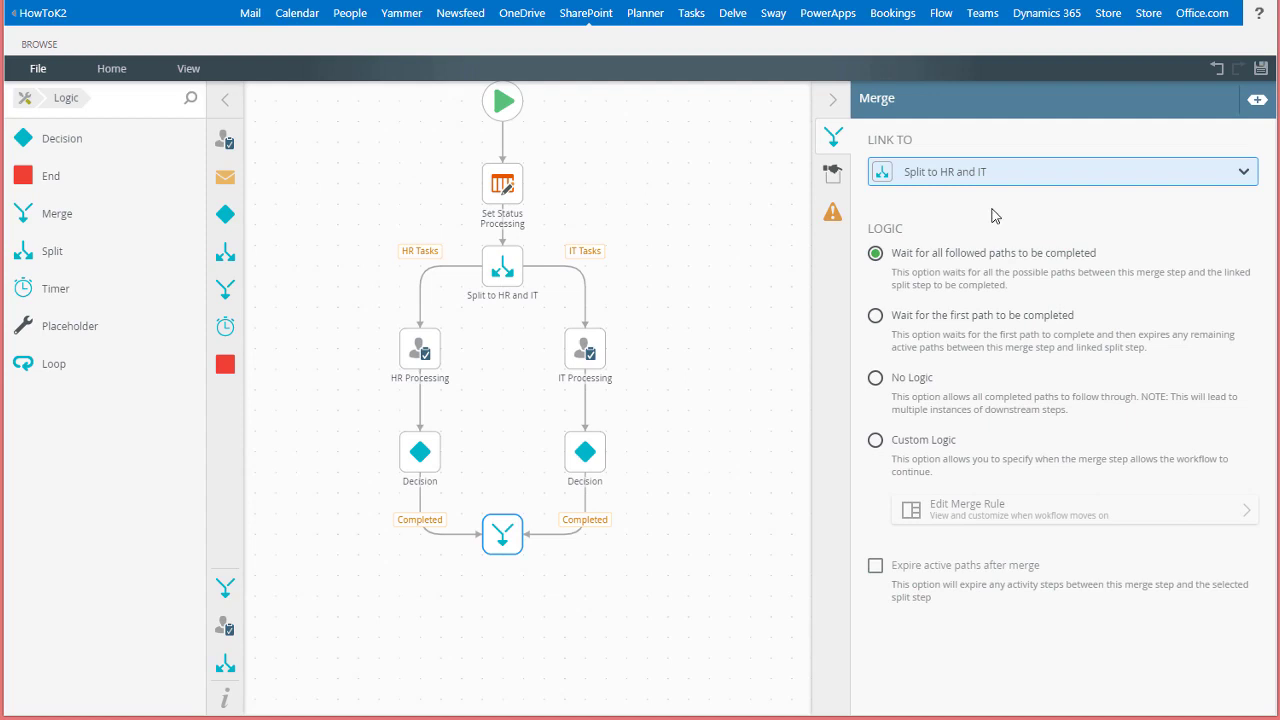
# Place a Send Email step beneath the Merge and draw a connector from Merge to it
pyautogui.moveTo(724, 405); pyautogui.dragTo(726, 292)
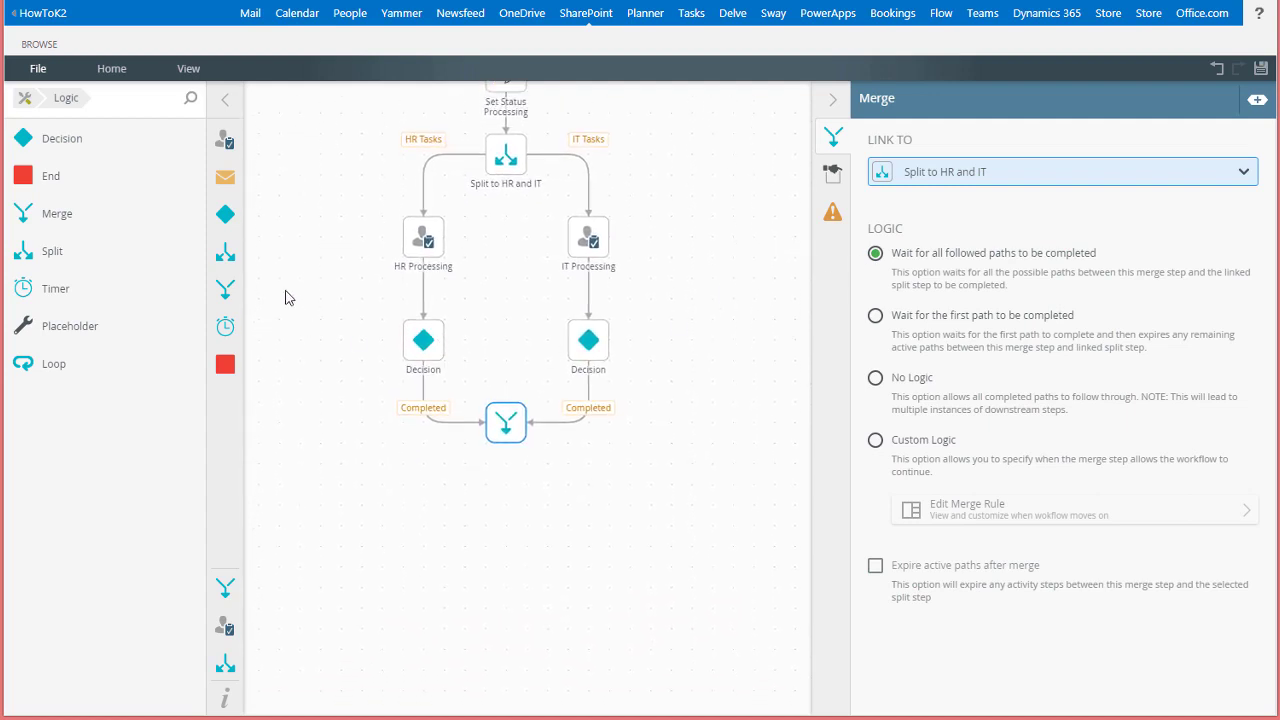
pyautogui.moveTo(225, 177); pyautogui.dragTo(509, 524)
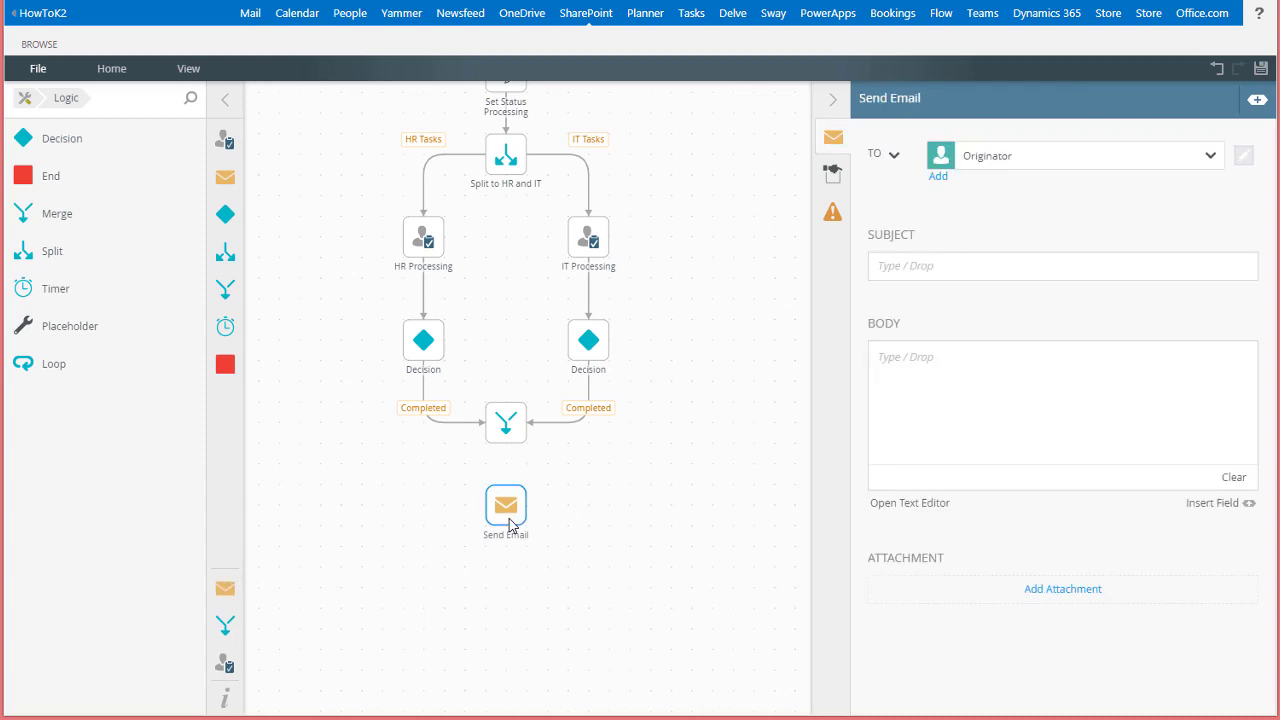
pyautogui.click(505, 440)
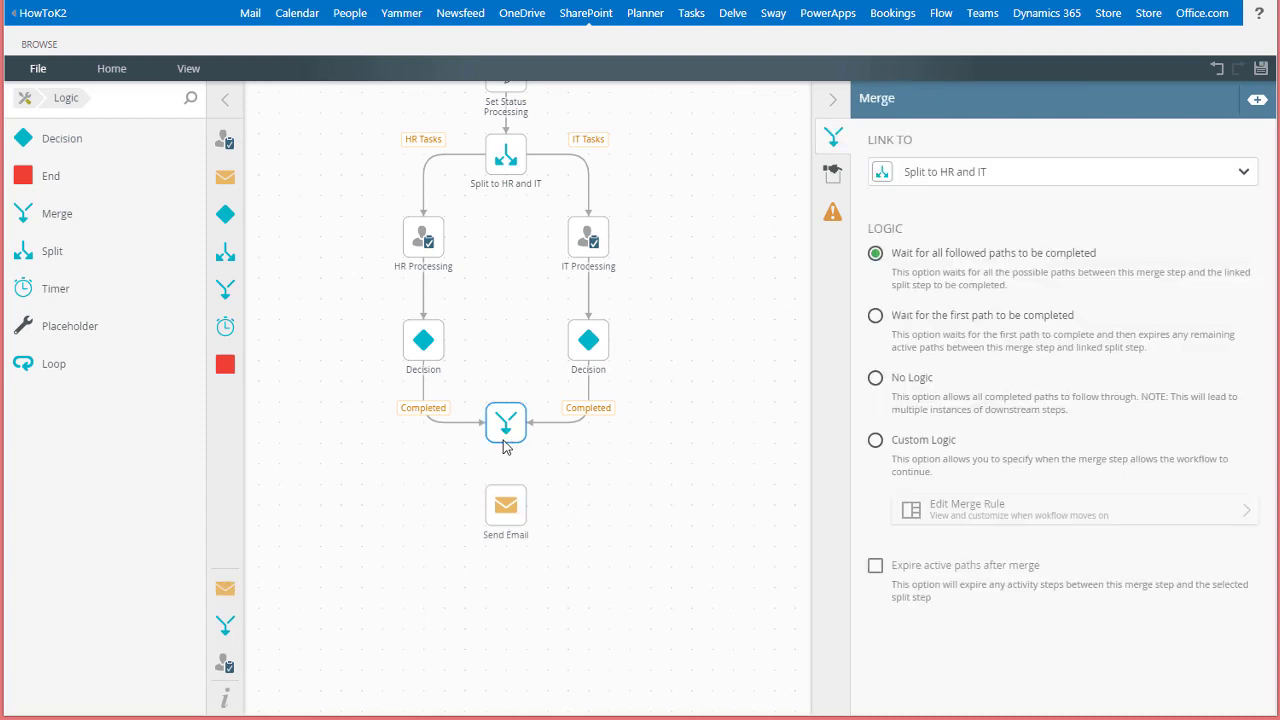
pyautogui.moveTo(505, 446); pyautogui.dragTo(506, 496)
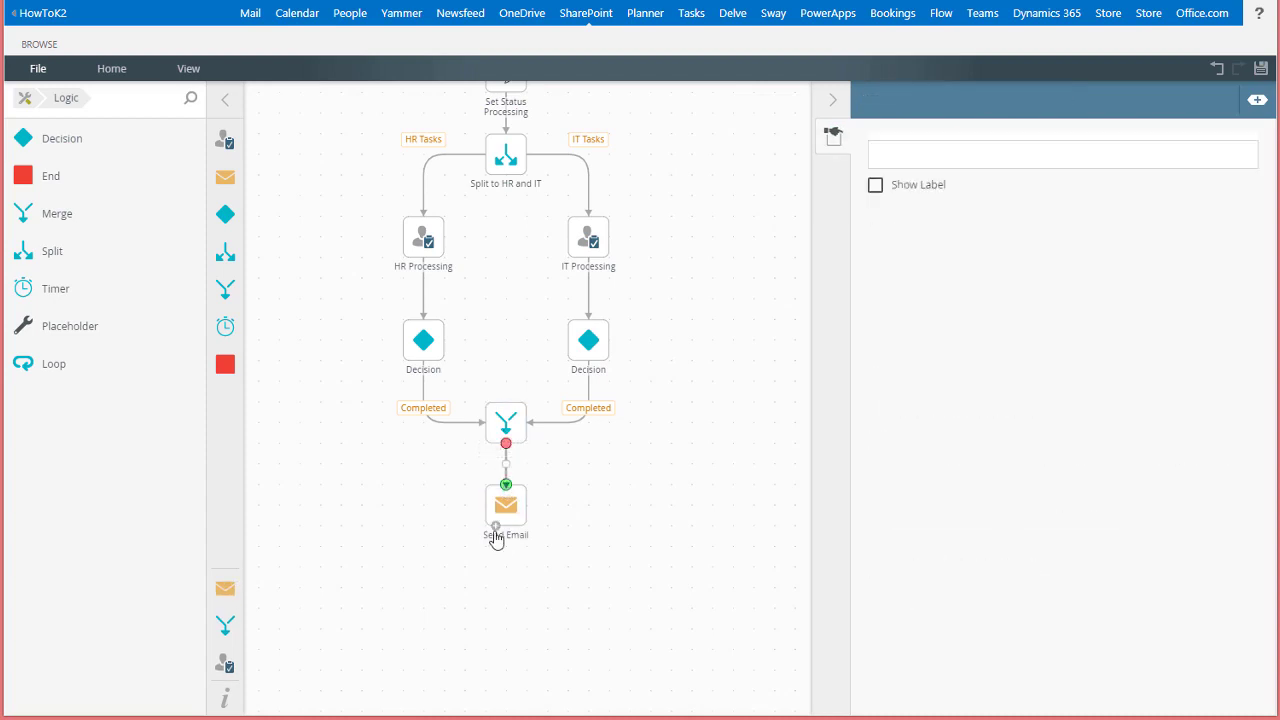